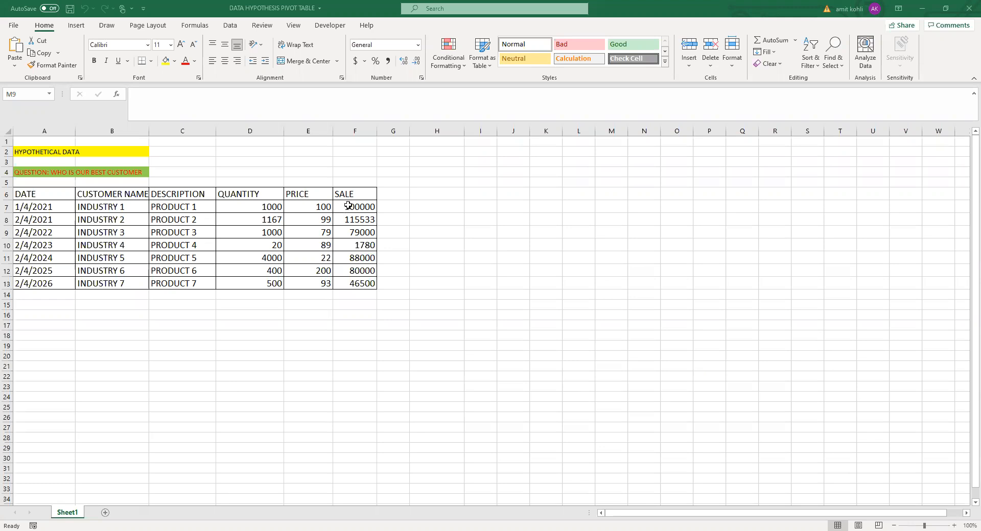
- Add filter controls to the headers of the sales data table in A6:F13
left_click(348, 206)
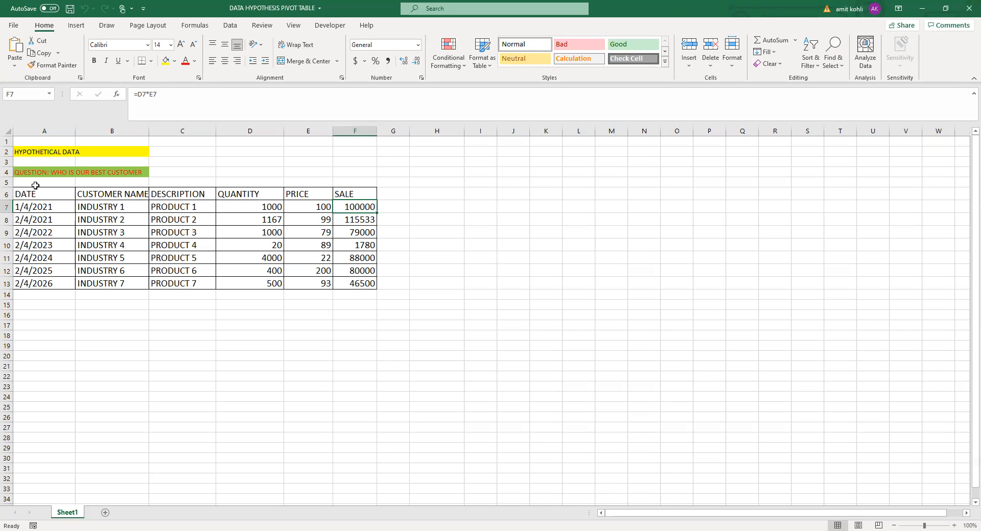
left_click_drag(33, 193, 358, 283)
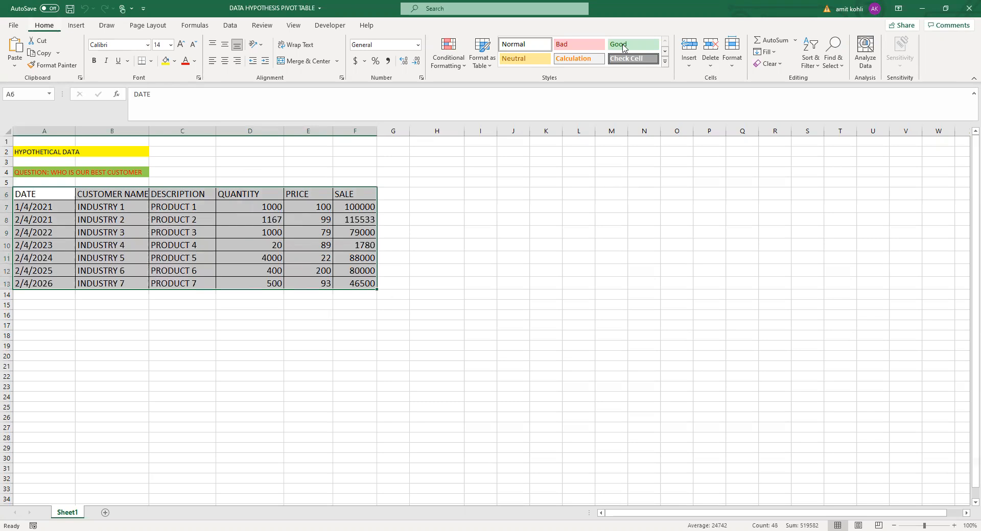
left_click(809, 62)
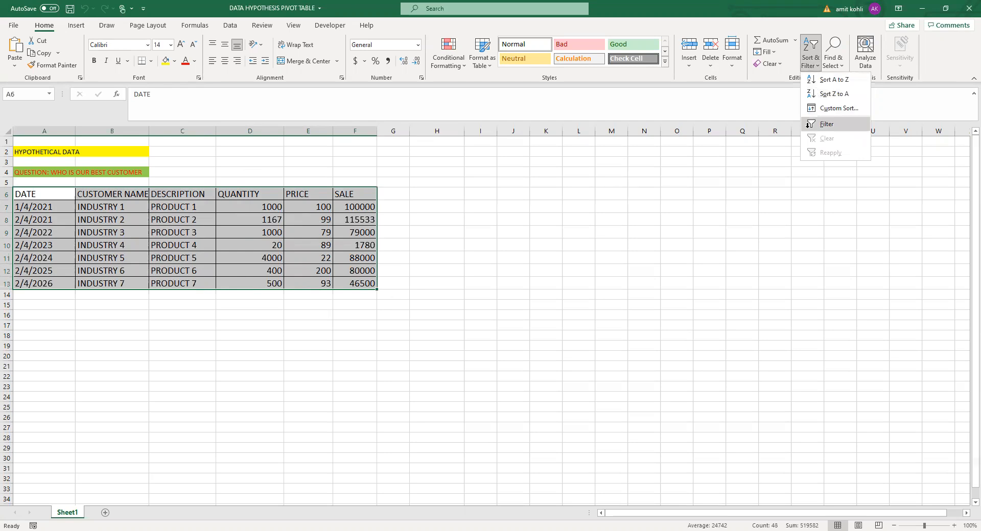
left_click(819, 124)
left_click(452, 288)
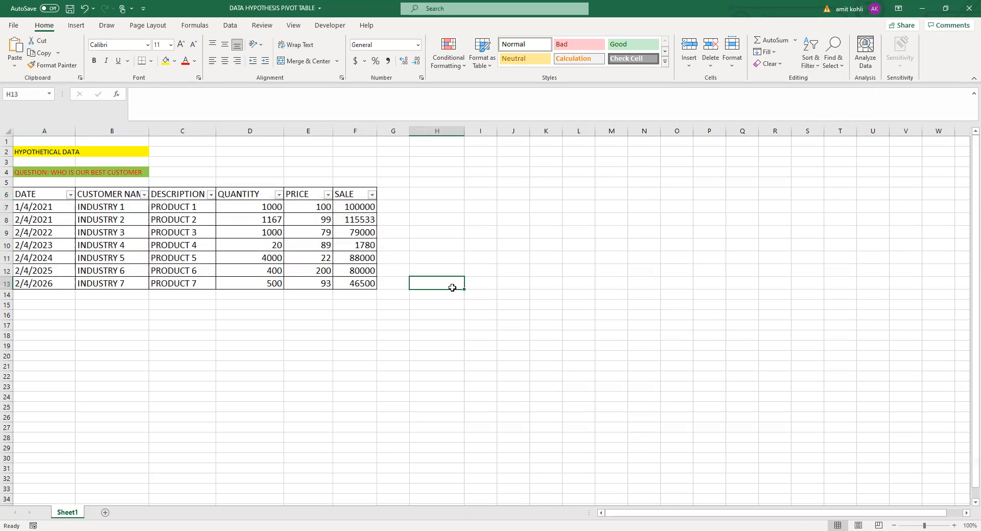
- Filter the table's DATE column to show only 1/4/2021
left_click(69, 198)
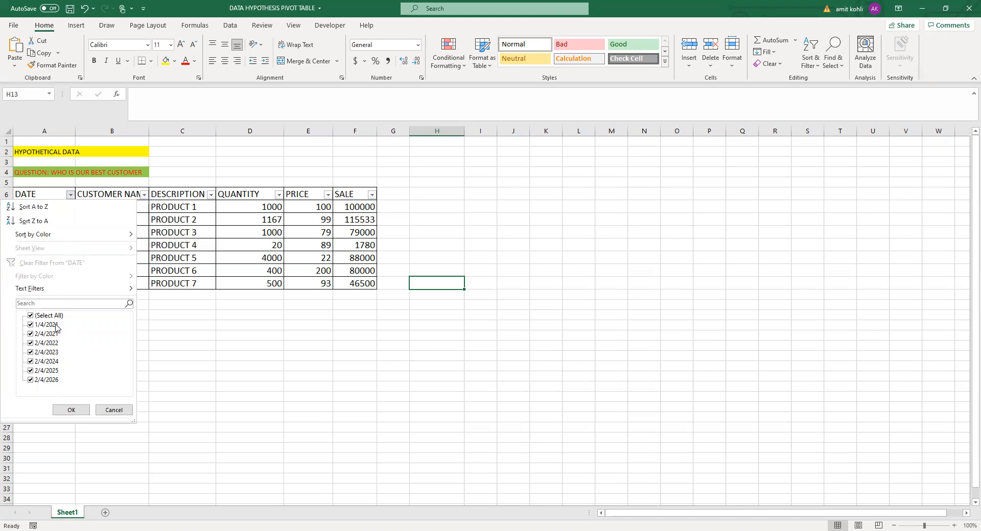
left_click(30, 316)
left_click(31, 324)
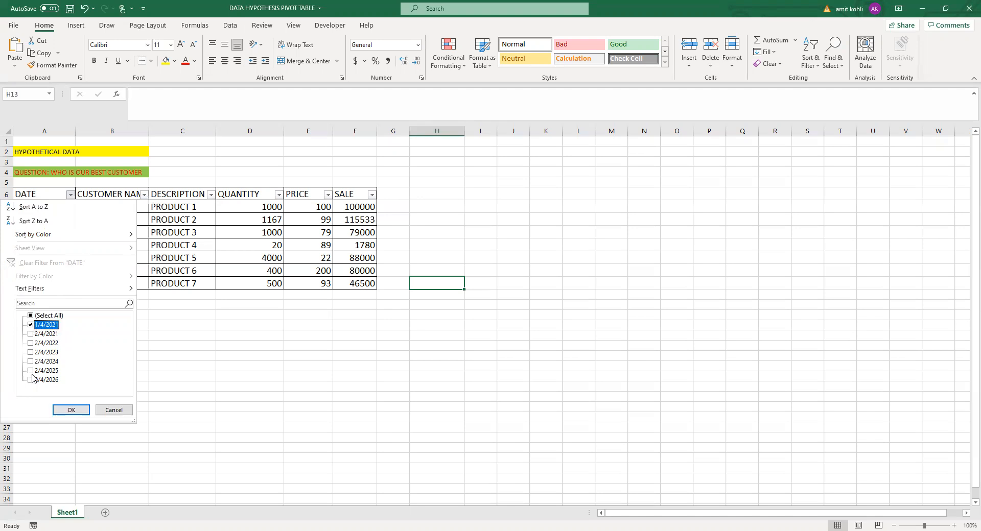
left_click(71, 409)
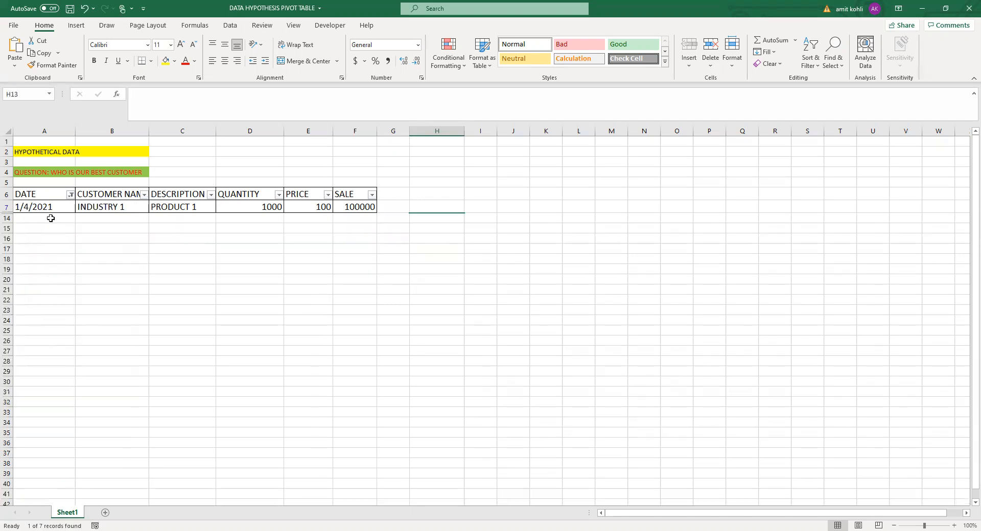
- Restore all dates in the table by reselecting every value in the DATE filter
left_click(70, 195)
left_click(32, 318)
left_click(62, 409)
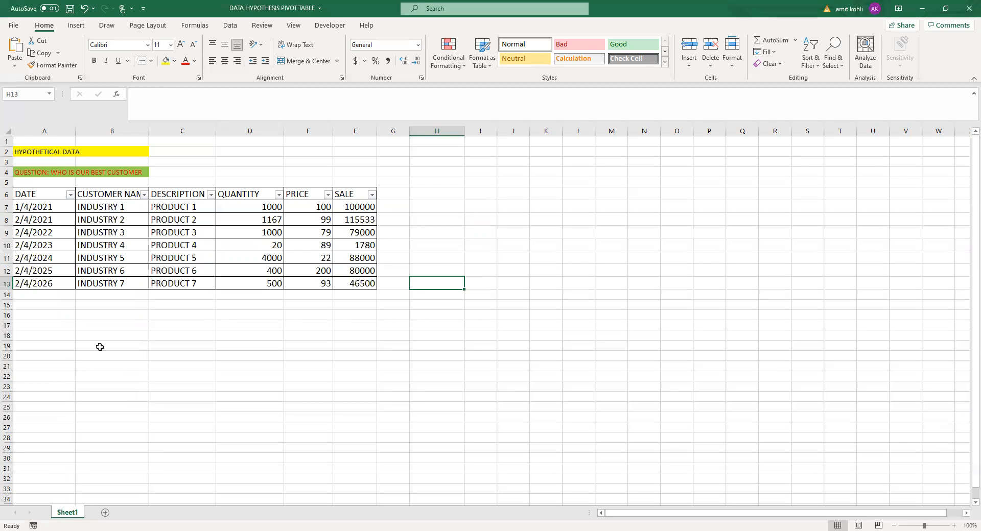
- Filter the table's DESCRIPTION column to show only PRODUCT 2
left_click(211, 195)
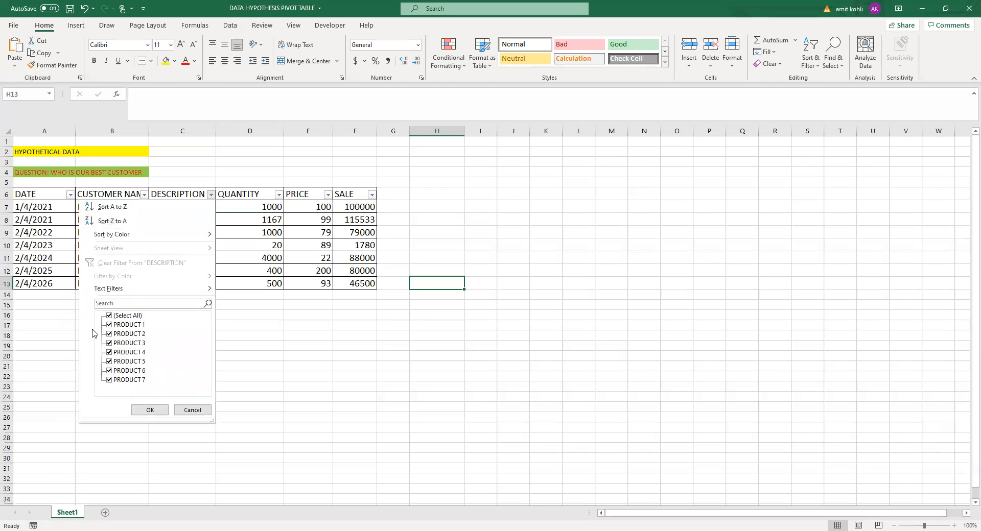
left_click(109, 335)
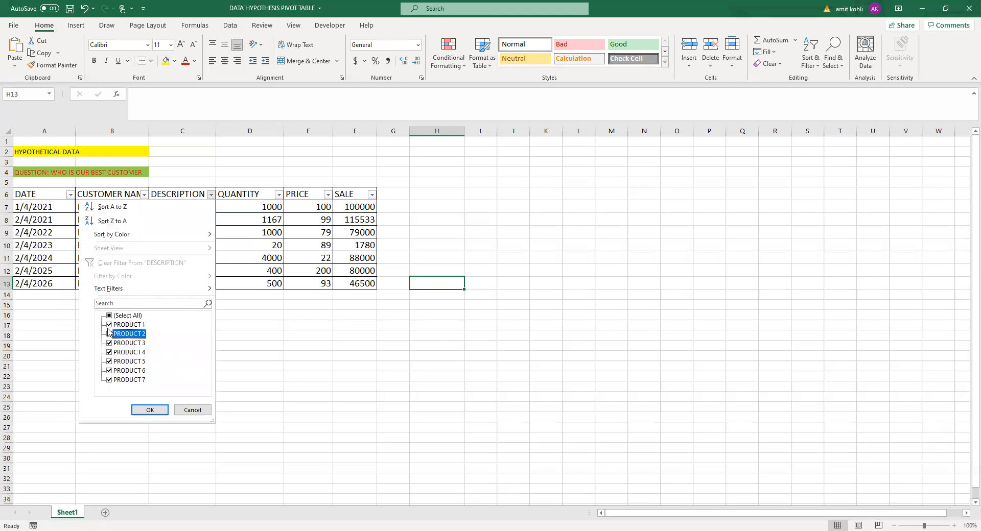
left_click(109, 316)
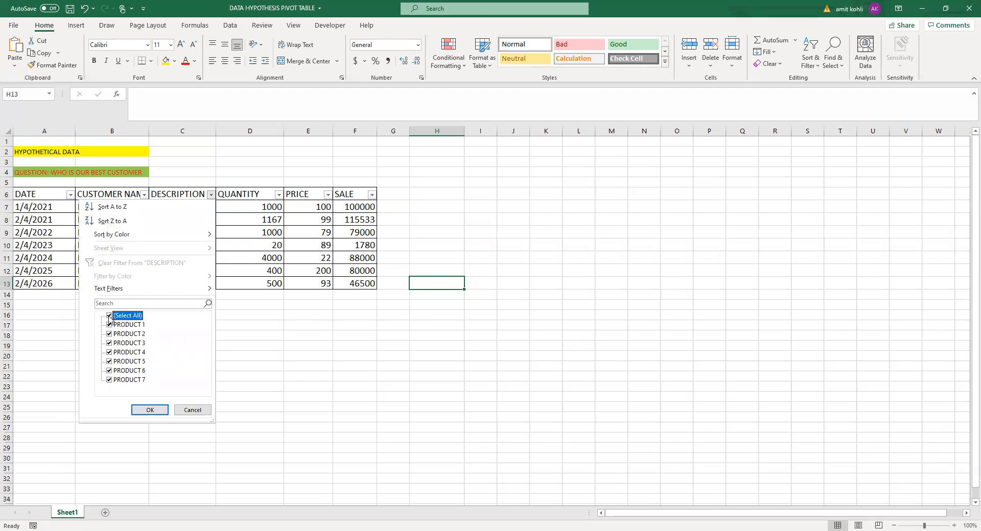
left_click(109, 316)
left_click(109, 334)
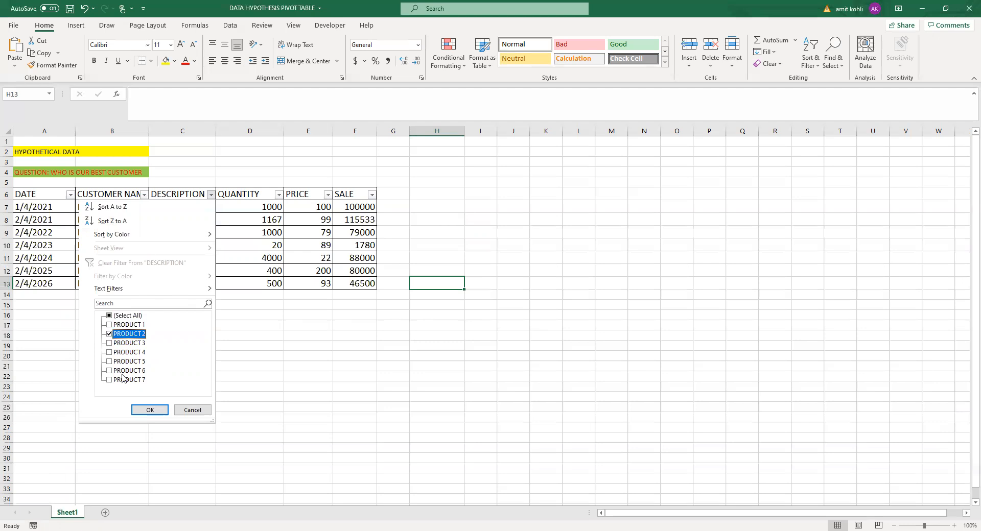
left_click(149, 411)
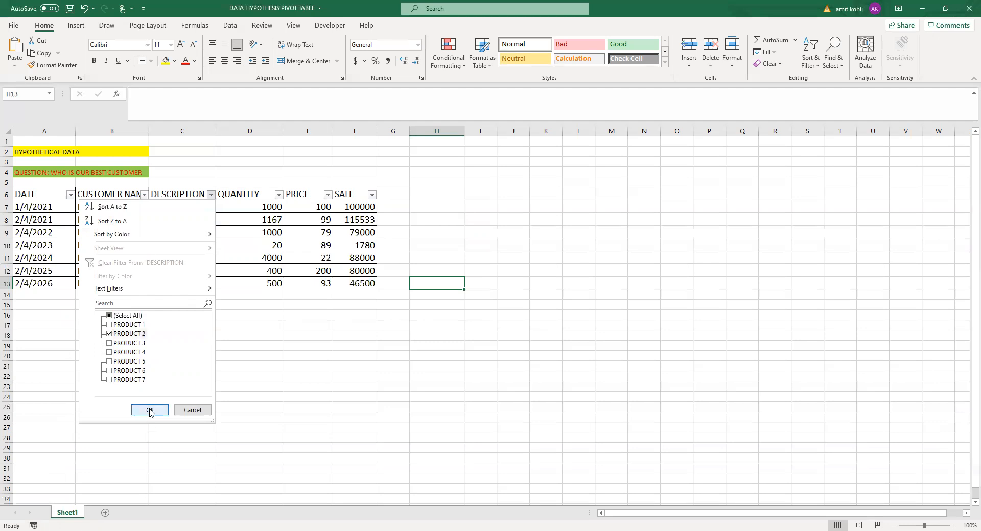
left_click(150, 411)
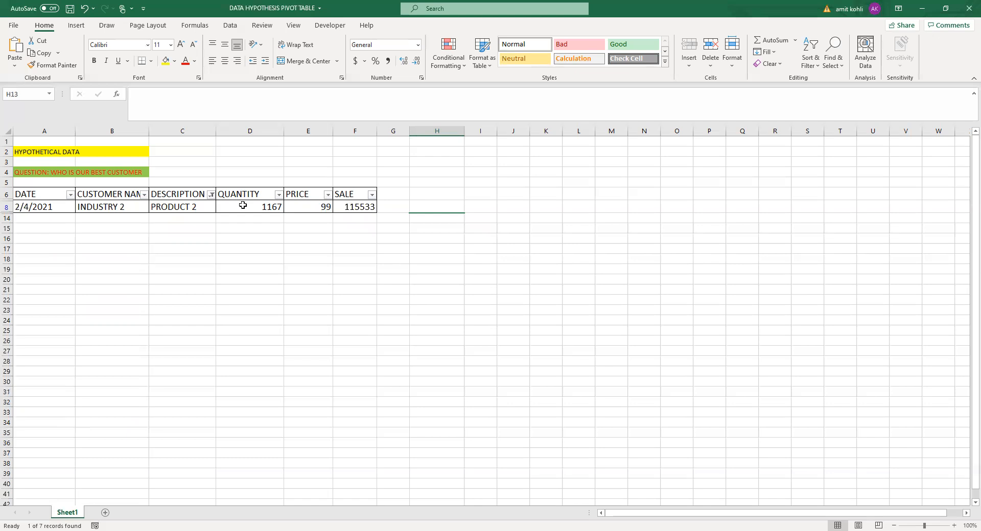
- Restore all products in the table by reselecting every value in the DESCRIPTION filter
left_click(211, 195)
left_click(109, 315)
left_click(148, 411)
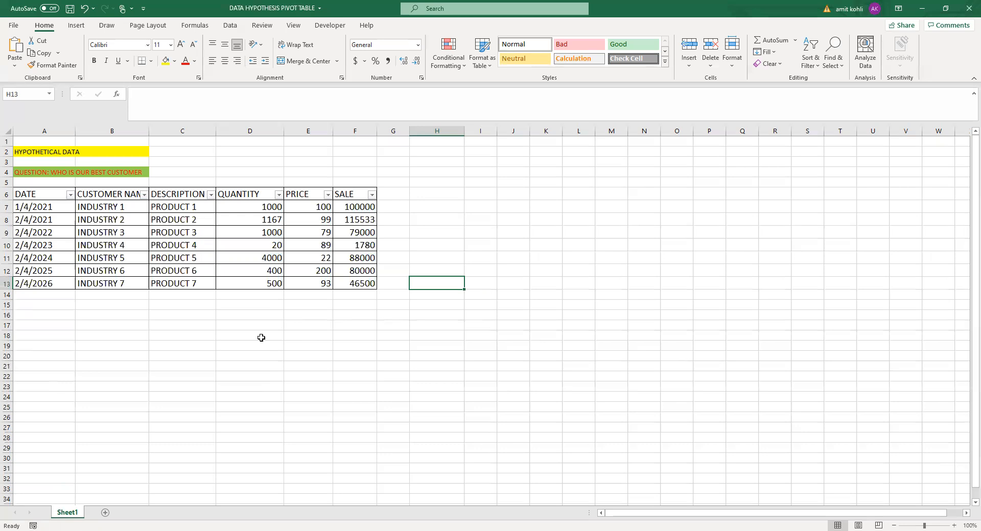
left_click(76, 26)
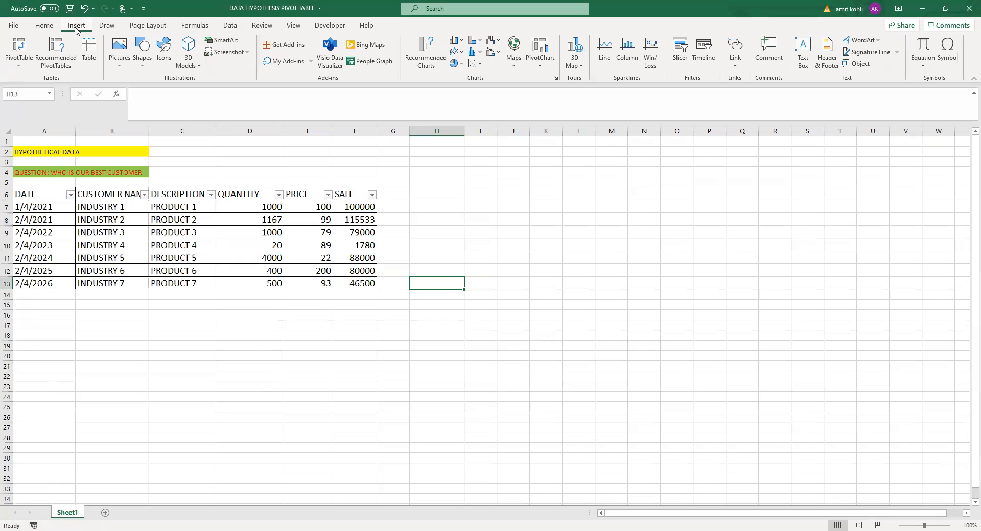
left_click(21, 65)
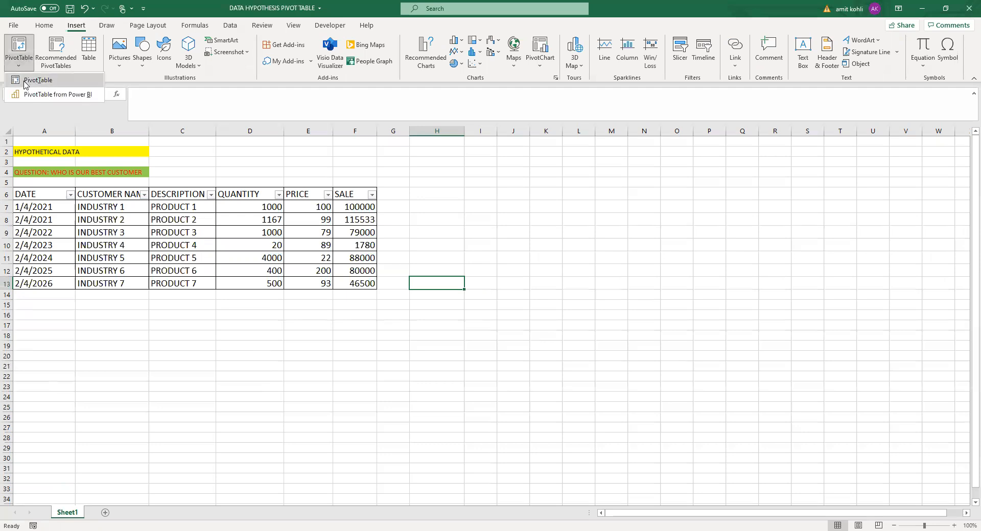
left_click(25, 83)
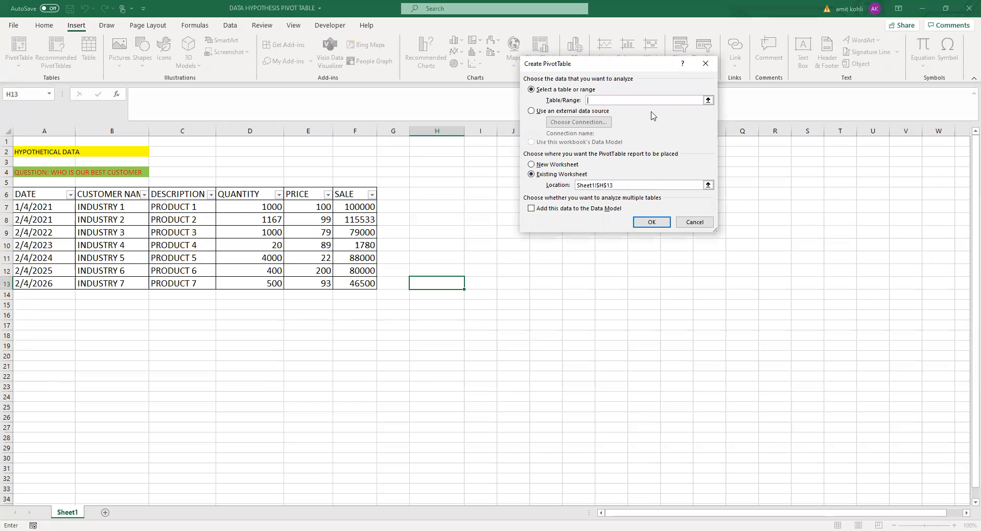
left_click(704, 64)
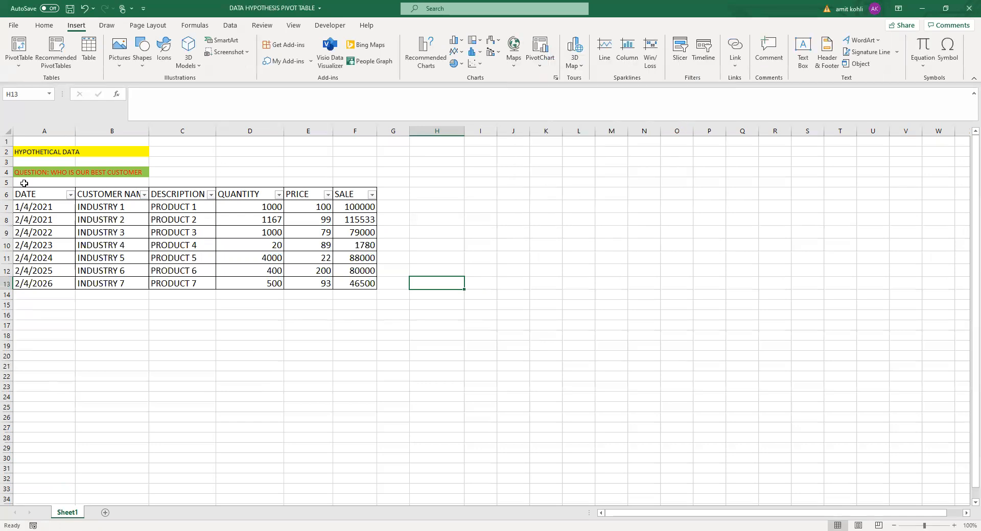
- Create a pivot table on a new worksheet from the data range A6:F13, including its headers
left_click_drag(26, 194, 369, 279)
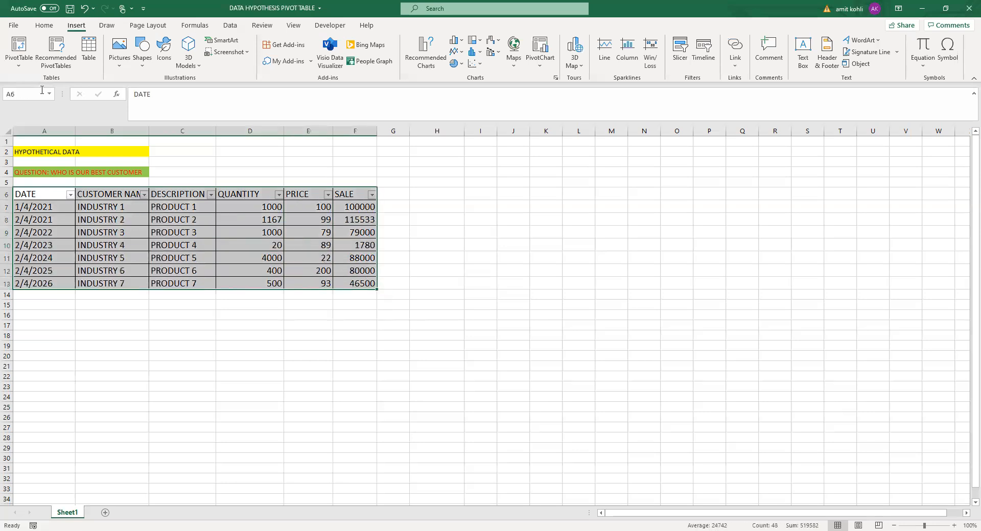
left_click(19, 43)
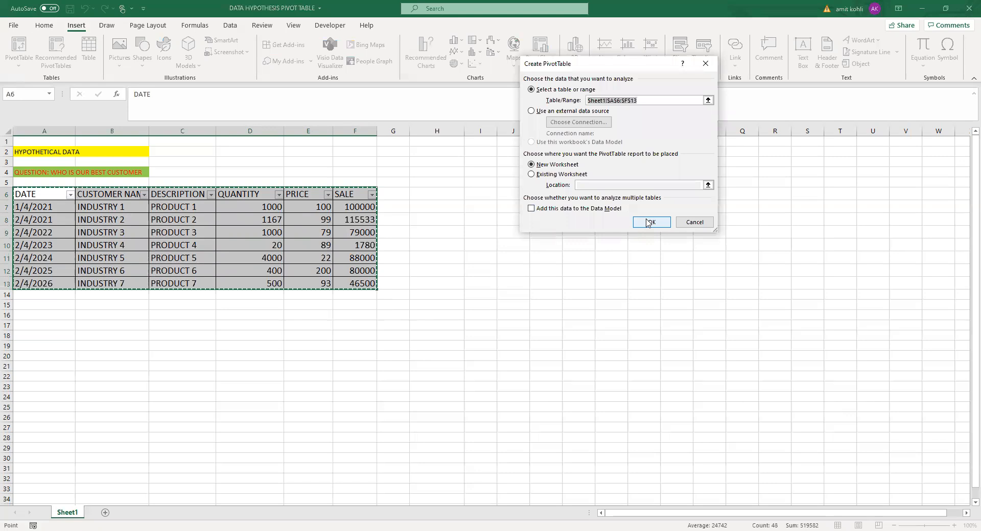
left_click(647, 223)
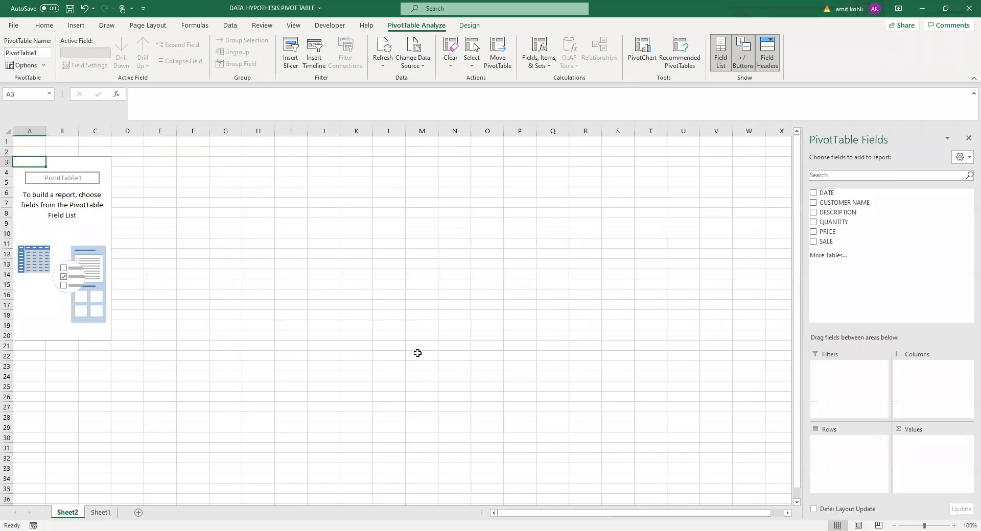
- Rename the new pivot table worksheet to PIVOT TABLES
right_click(66, 516)
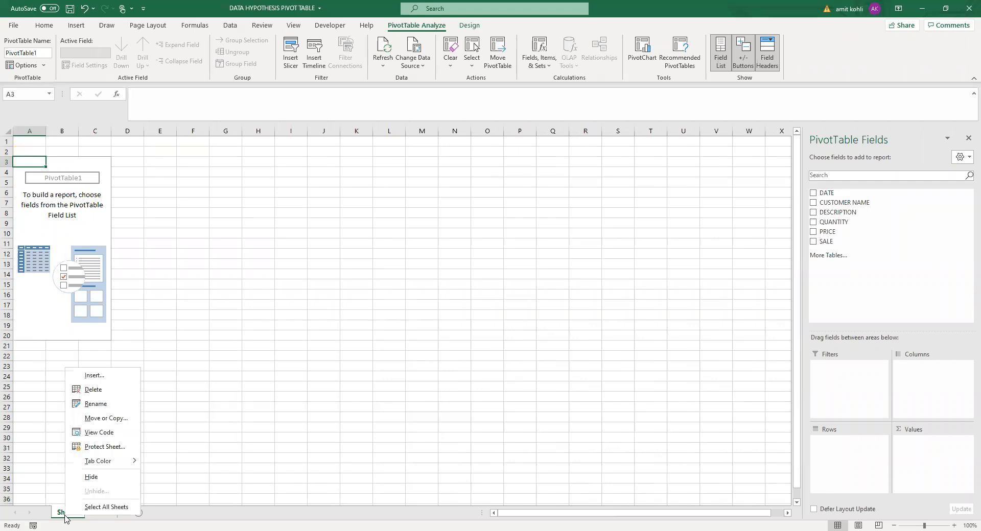
left_click(82, 408)
type("PI")
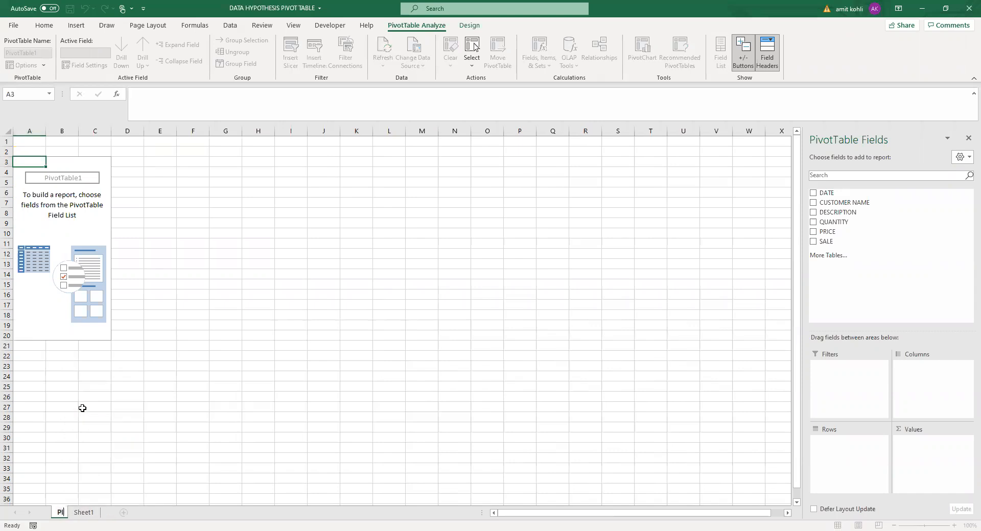
type("VOT TABLES")
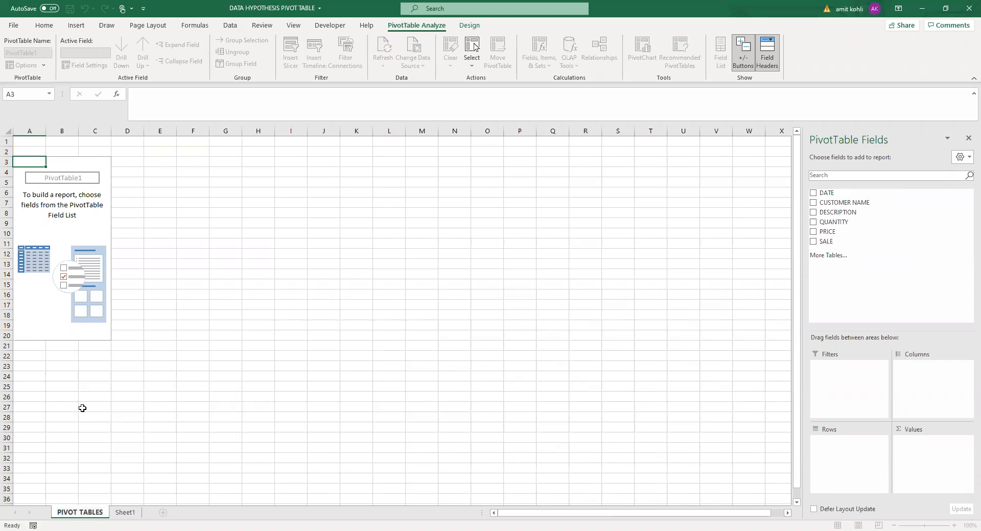
left_click(206, 374)
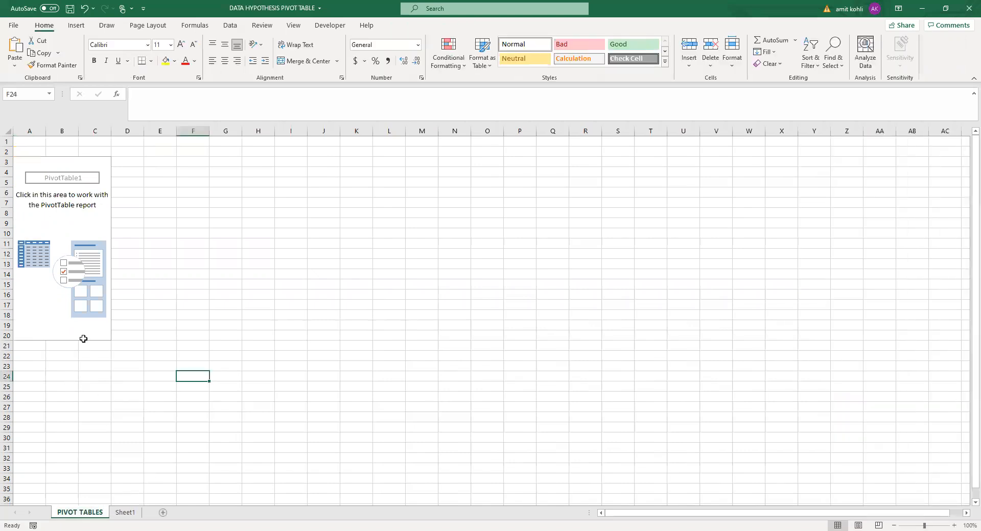
- Check the source data on Sheet1 and add the DESCRIPTION field to the pivot table's rows
left_click(83, 339)
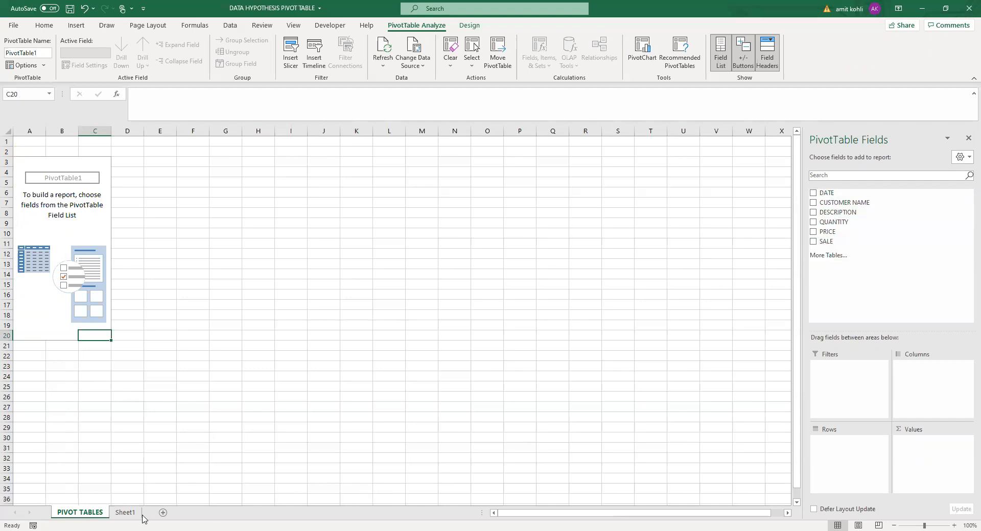
left_click(126, 512)
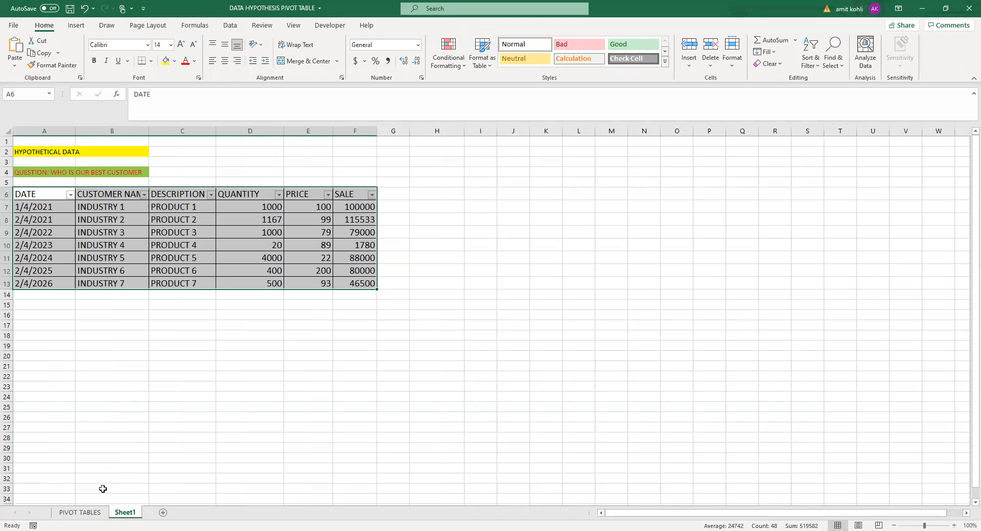
left_click(80, 512)
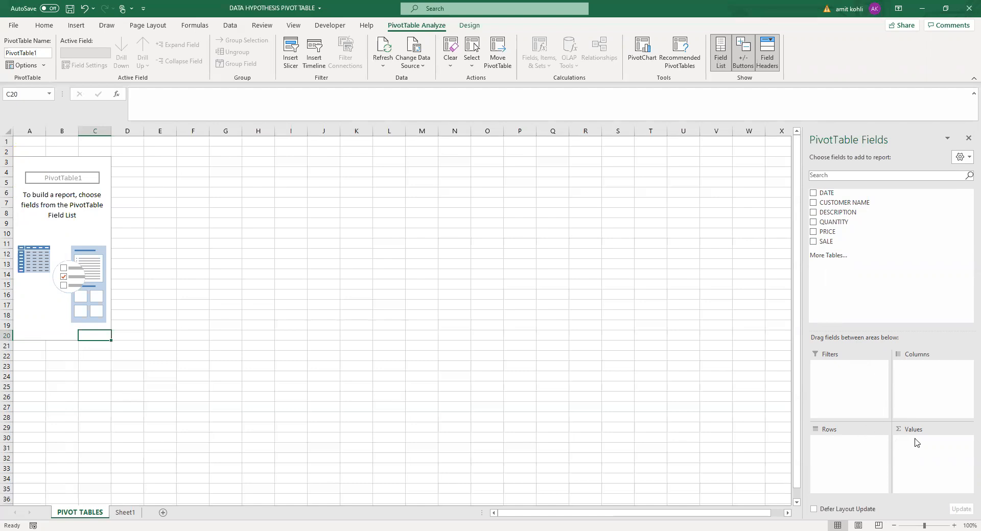
left_click(812, 212)
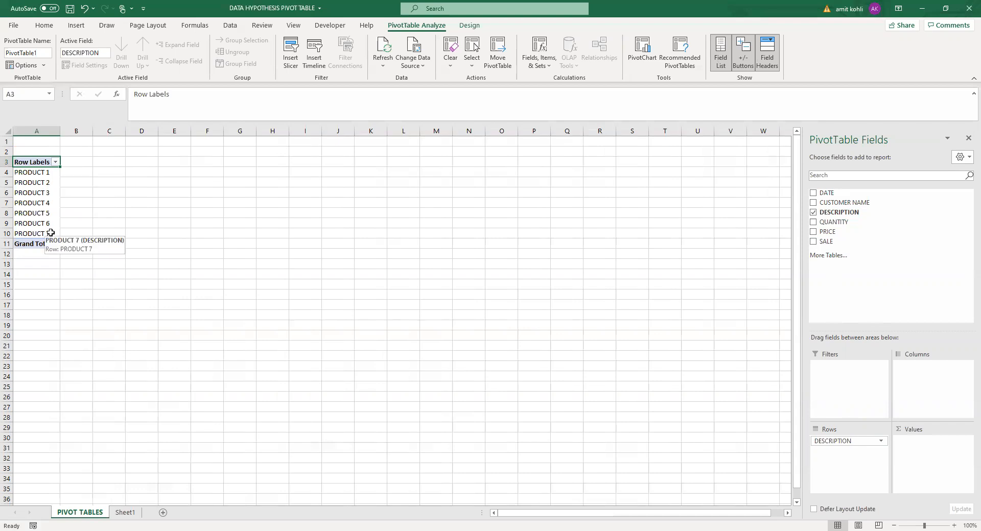
- Try the DESCRIPTION field as the pivot table's column labels and return it to the rows
left_click(822, 442)
left_click_drag(821, 444, 914, 378)
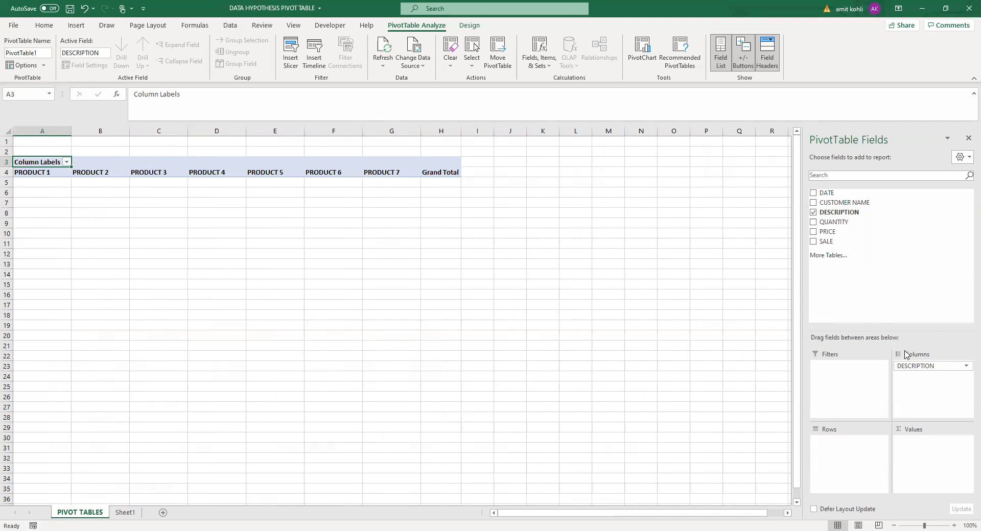
left_click_drag(913, 364, 838, 442)
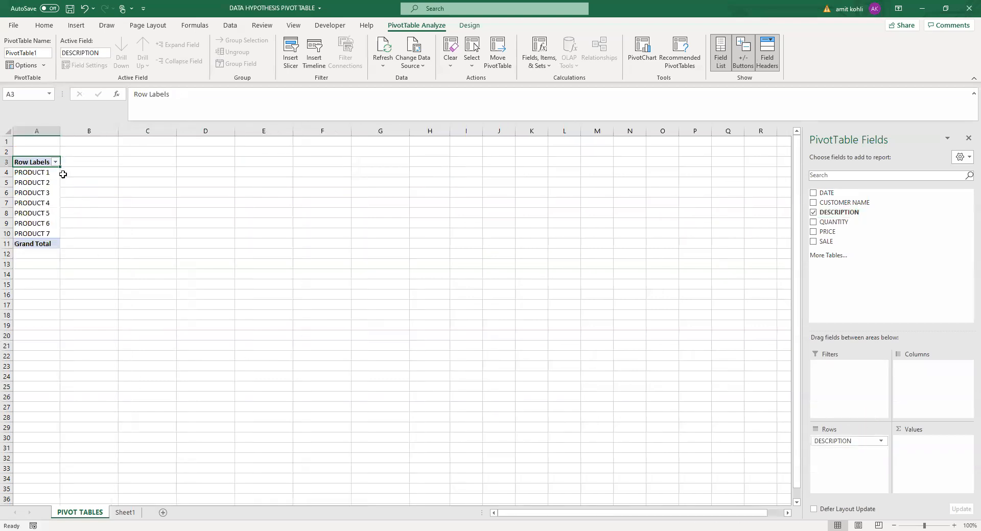
- Add the PRICE field to the pivot table's values and summarize it by Max
left_click(813, 233)
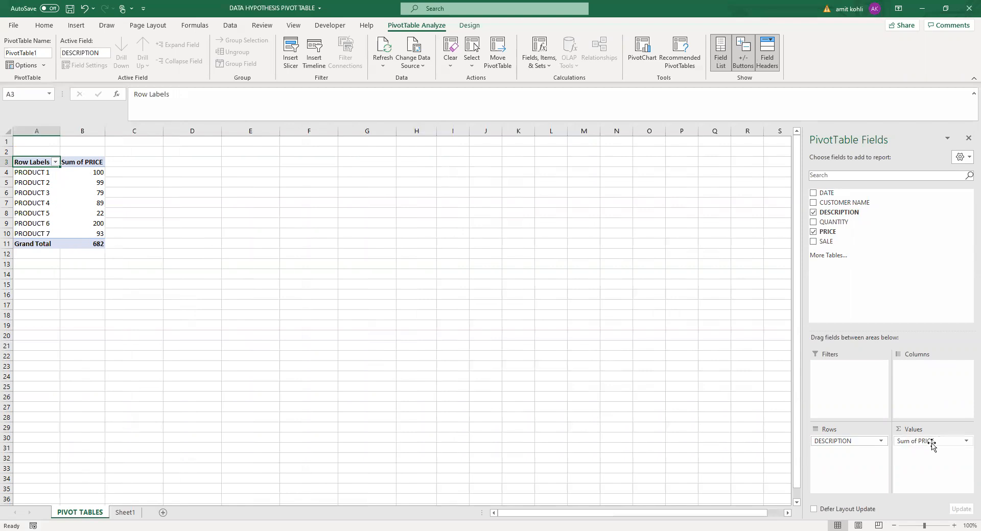
left_click(966, 441)
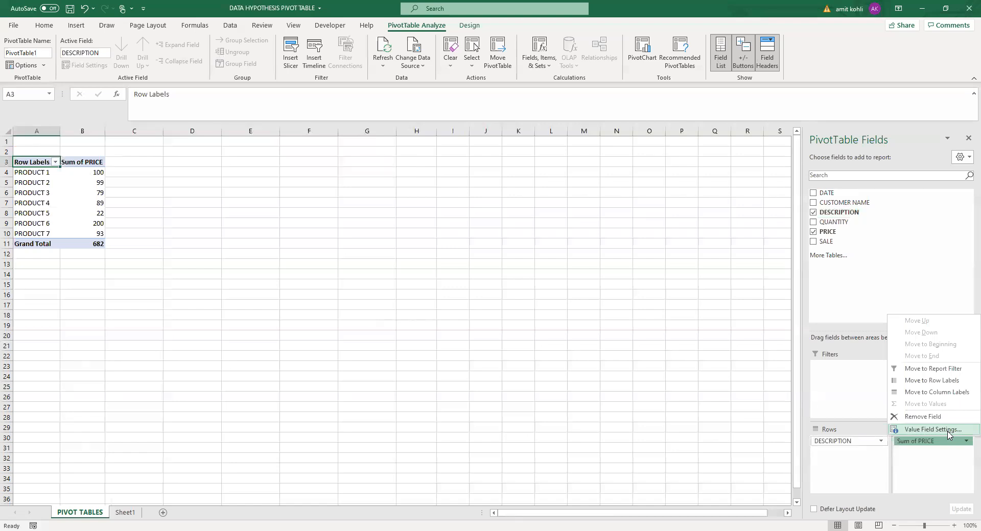
left_click(946, 432)
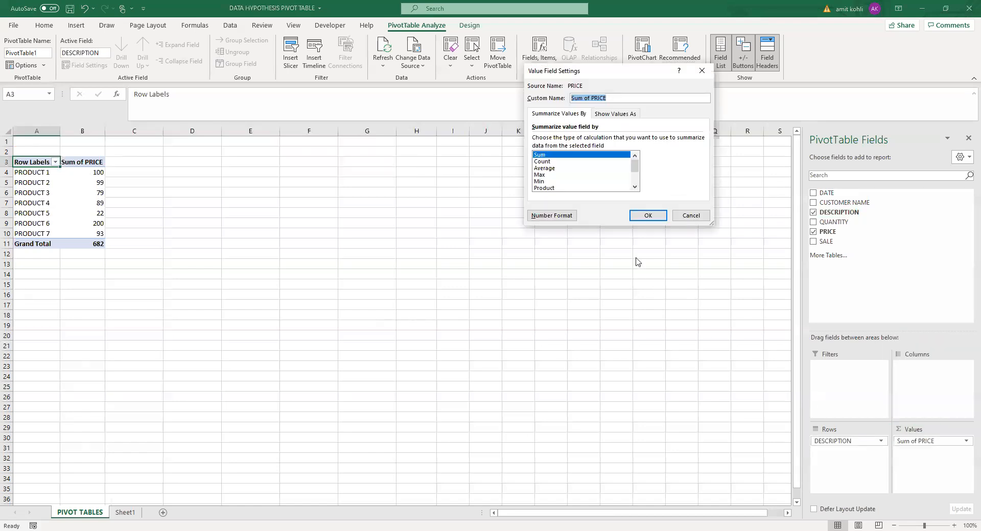
left_click(544, 168)
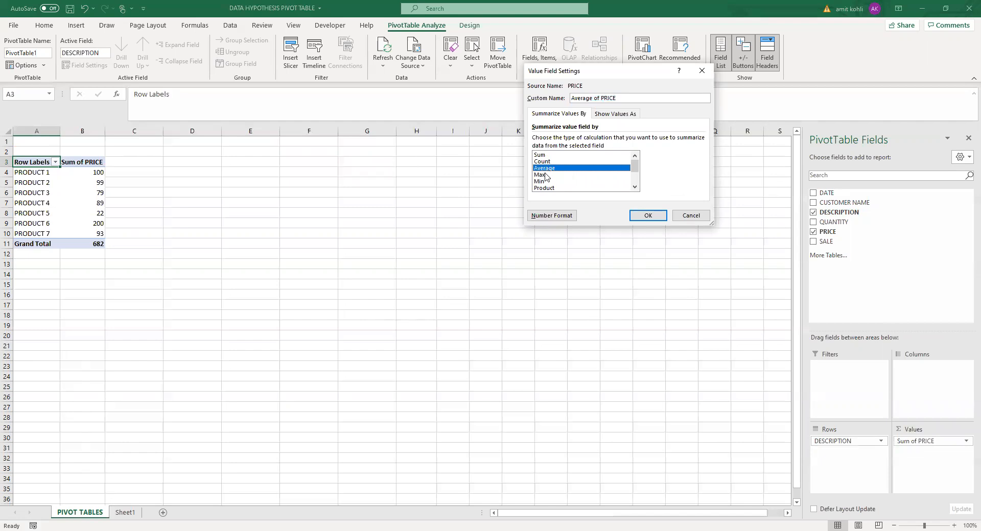
left_click(545, 175)
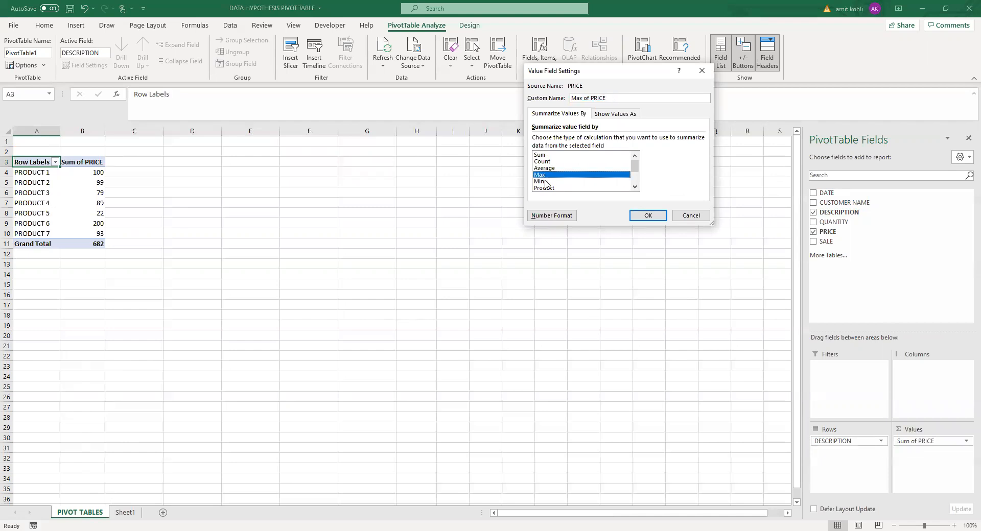
left_click(545, 188)
left_click(546, 175)
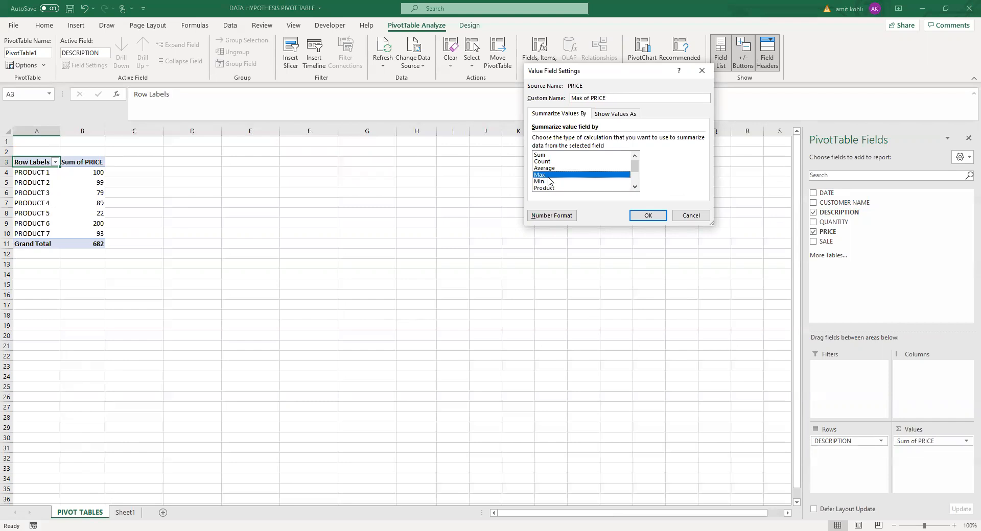
left_click(647, 217)
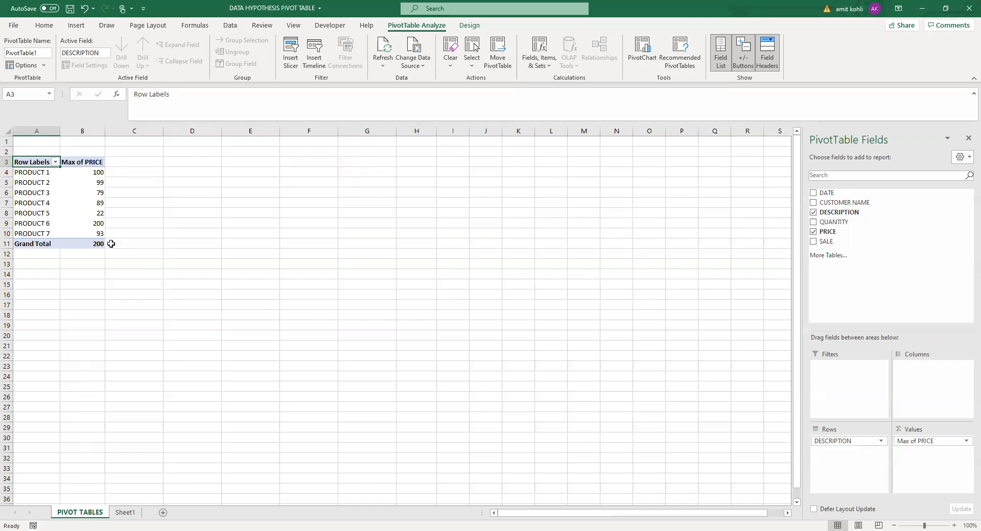
- Change the PRICE value field's summary calculation to Sum
left_click(965, 441)
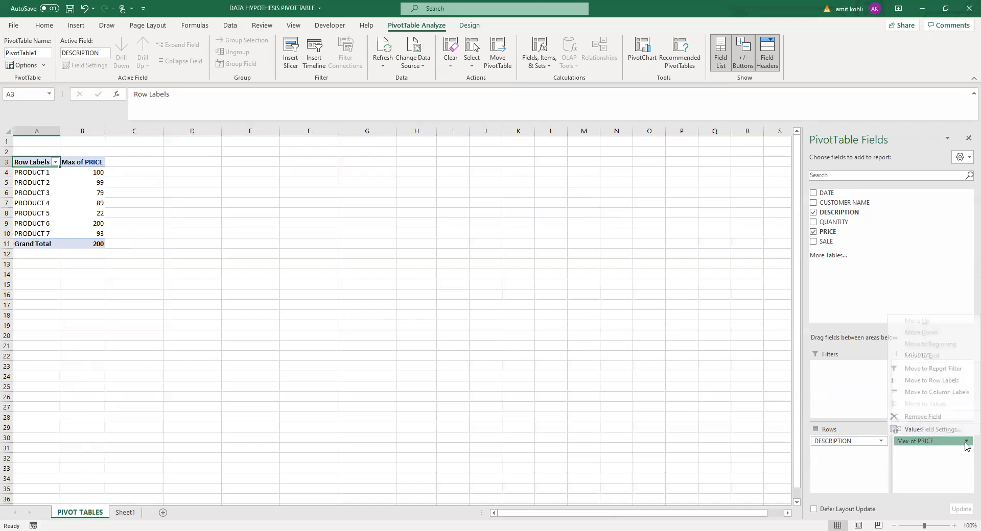
left_click(932, 430)
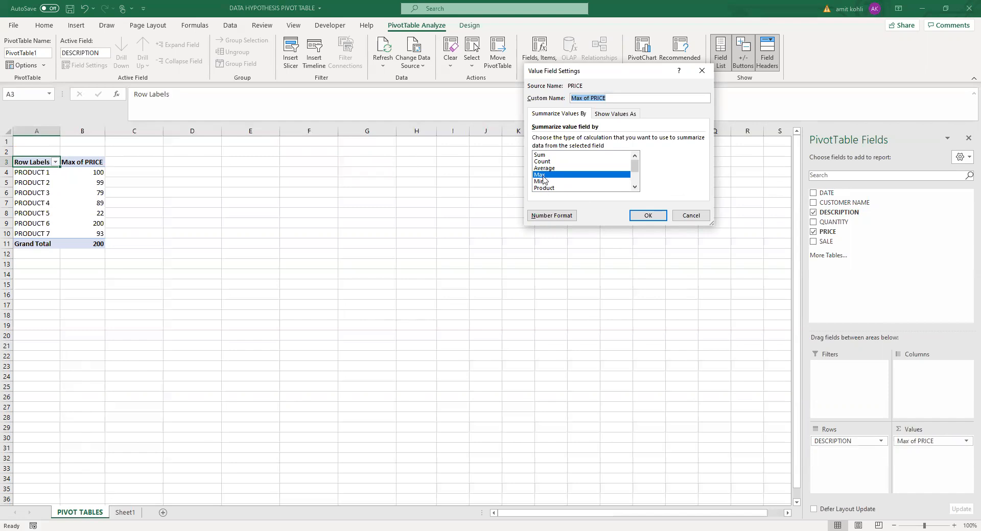
left_click(541, 155)
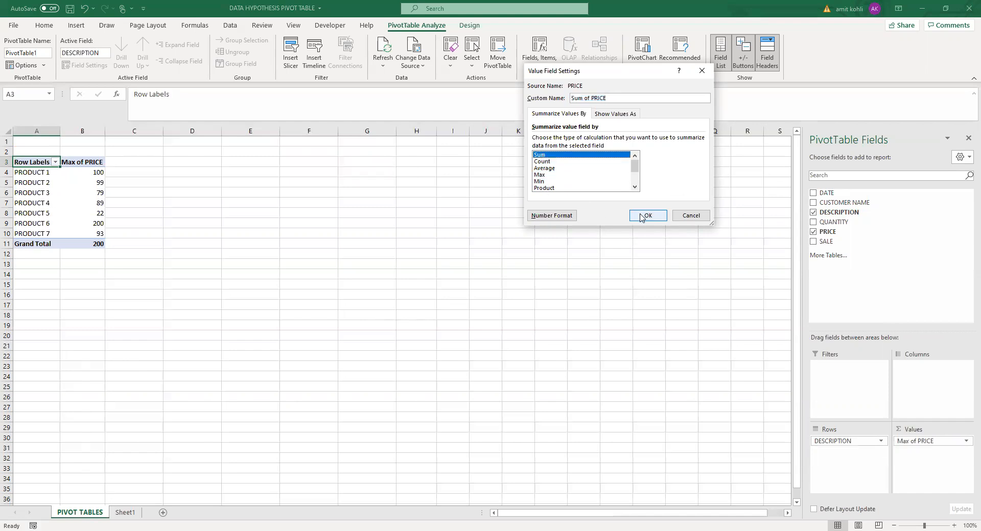
key("Return")
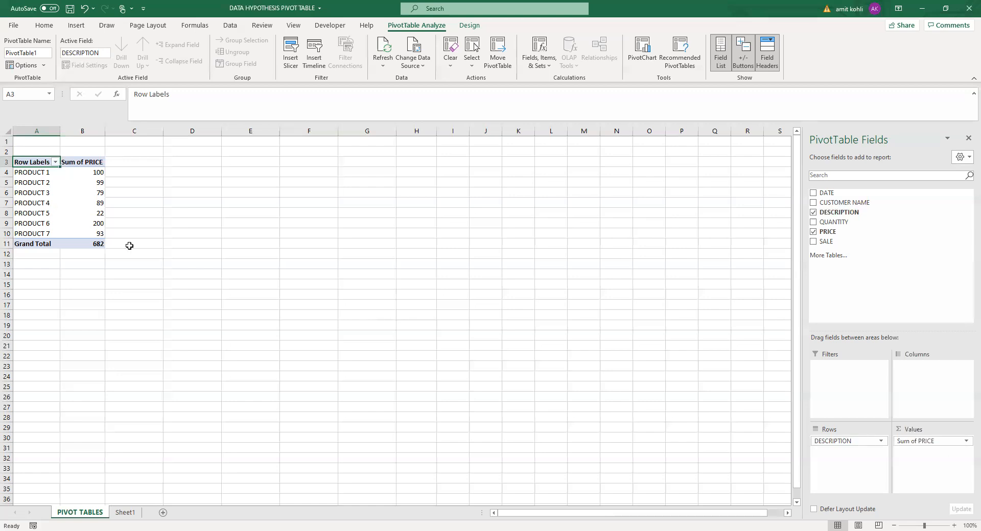
- Switch the PRICE value field's summary calculation to Max again
left_click(942, 441)
left_click(931, 430)
left_click(556, 168)
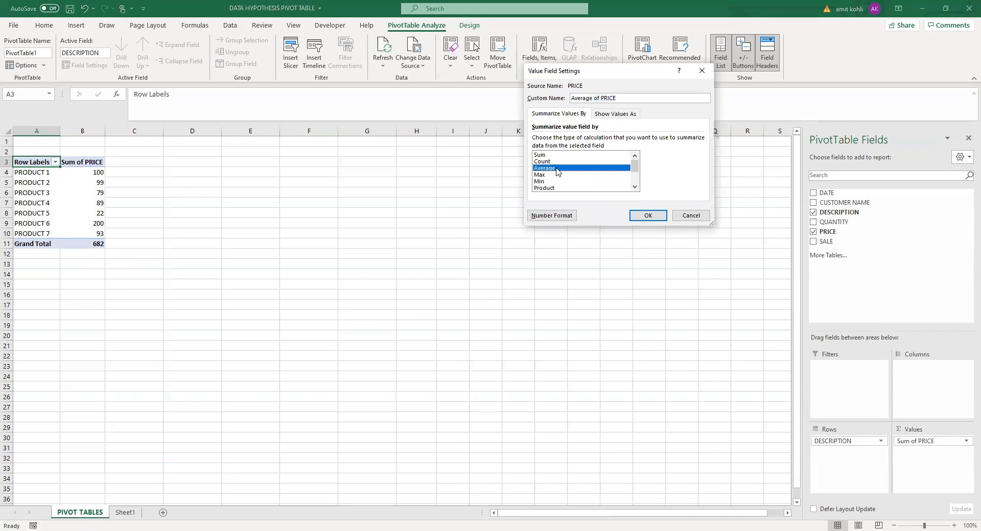
left_click(550, 174)
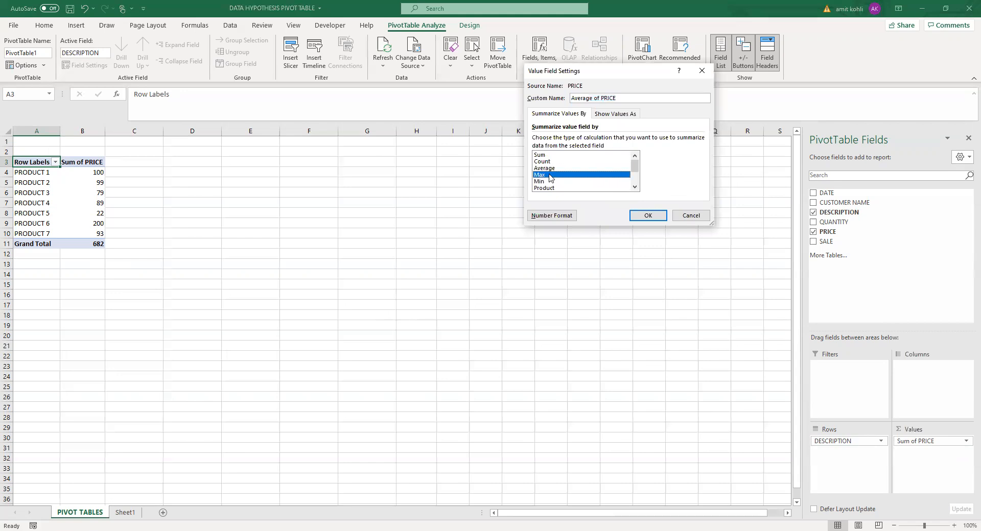
left_click(647, 215)
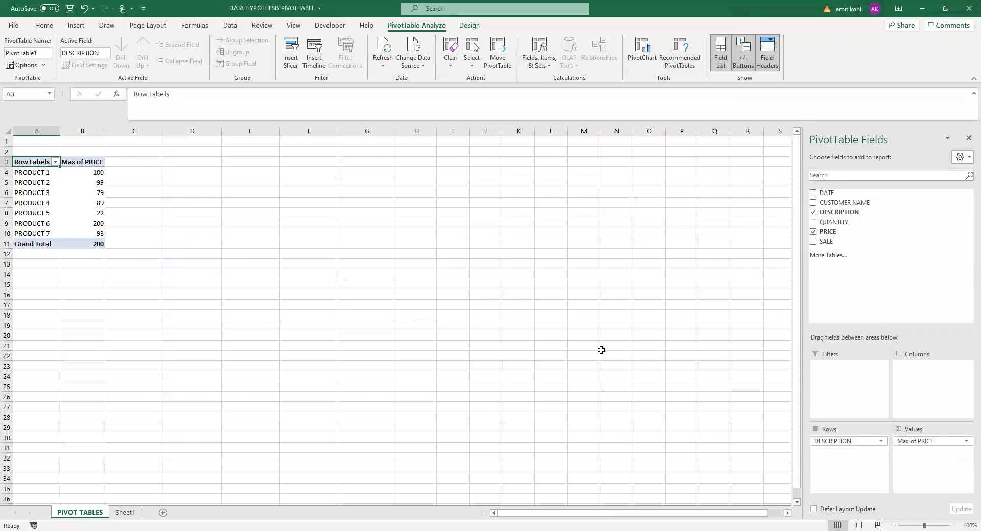
- Set the PRICE value field back to Sum and remove it from the pivot table
left_click(963, 442)
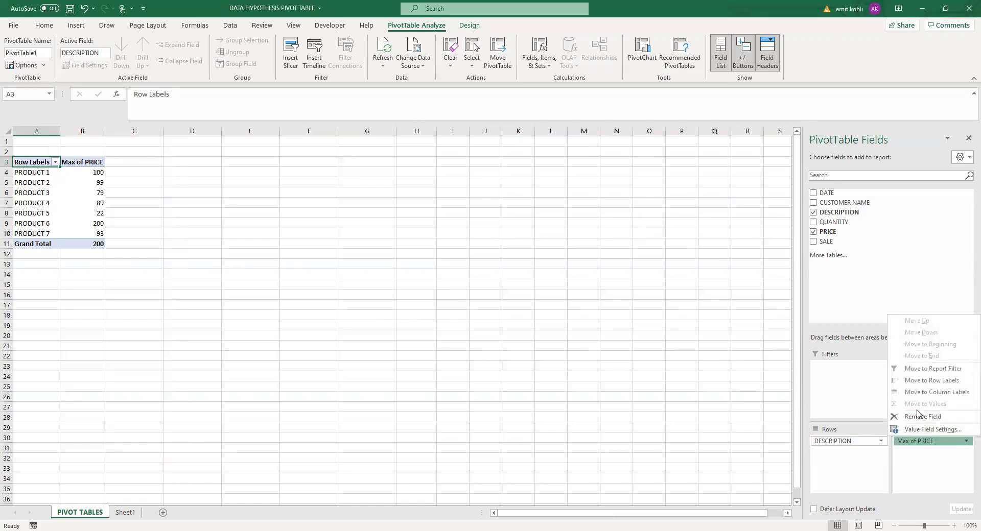
left_click(917, 431)
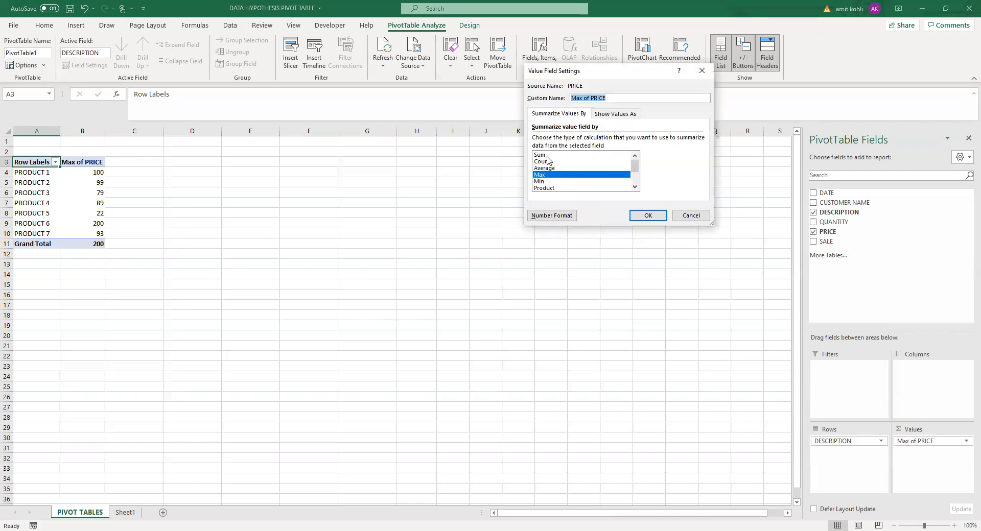
left_click(545, 156)
left_click(637, 216)
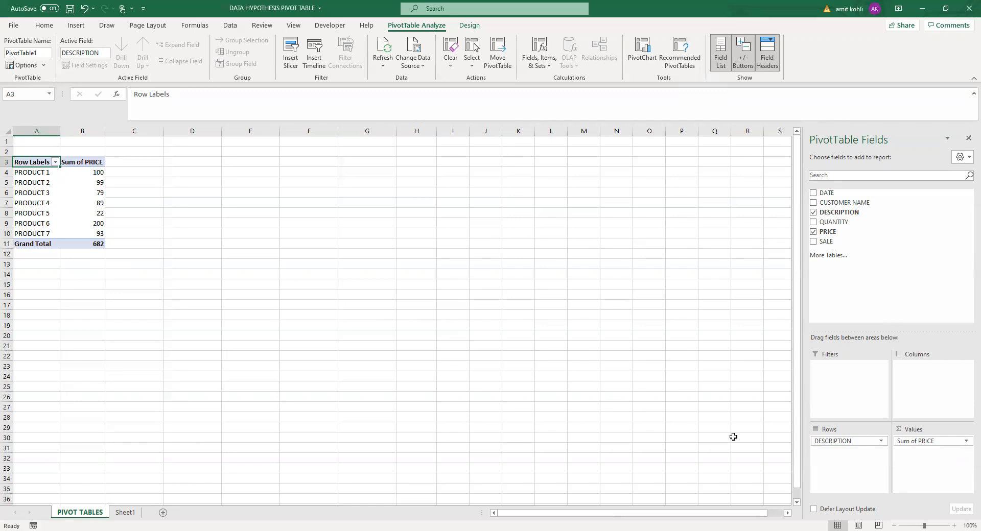
left_click(913, 443)
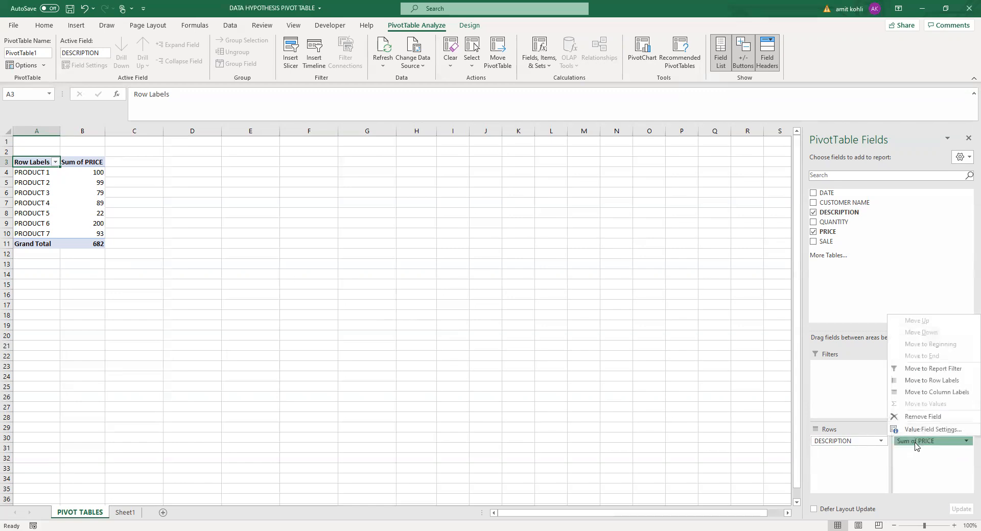
left_click(916, 422)
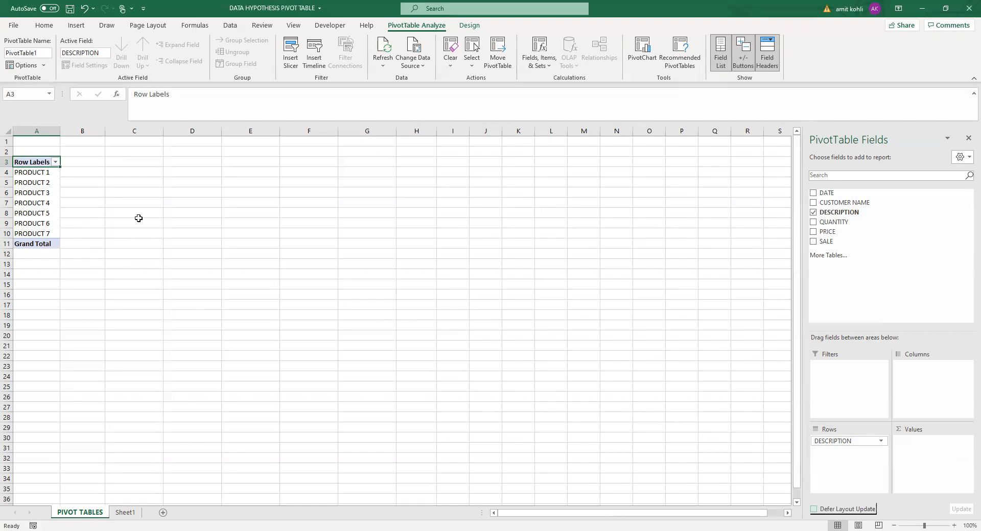
- Reread the question on Sheet1 and set the pivot table to sum QUANTITY by CUSTOMER NAME instead of DESCRIPTION
left_click(125, 512)
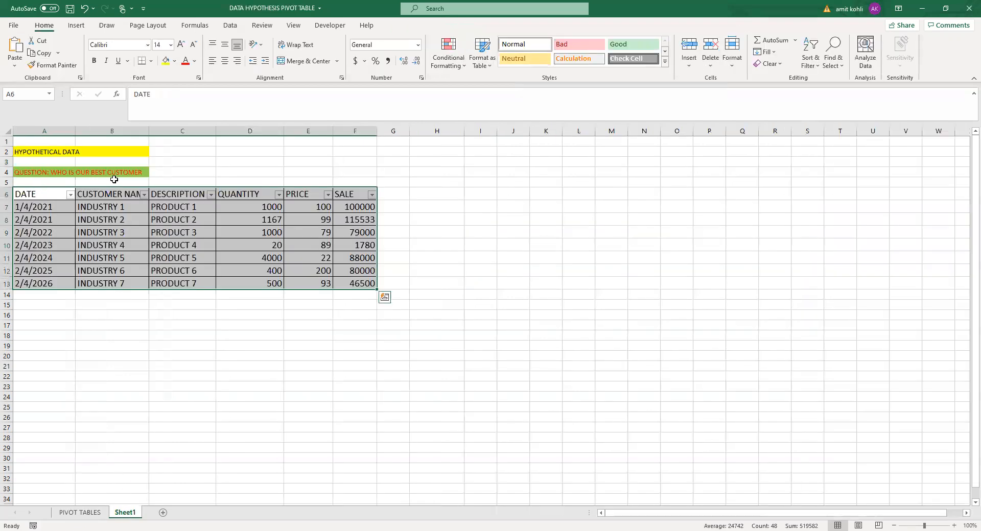
left_click(93, 517)
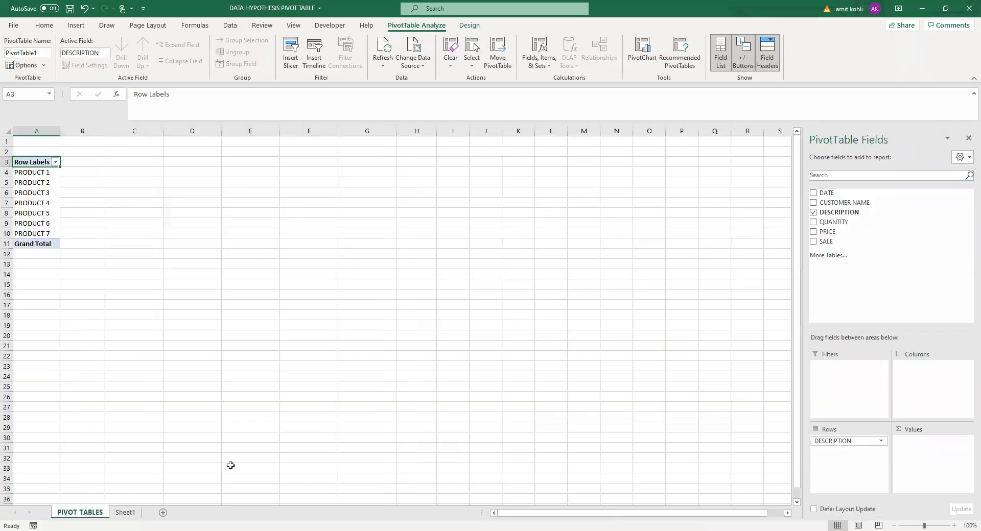
left_click(813, 222)
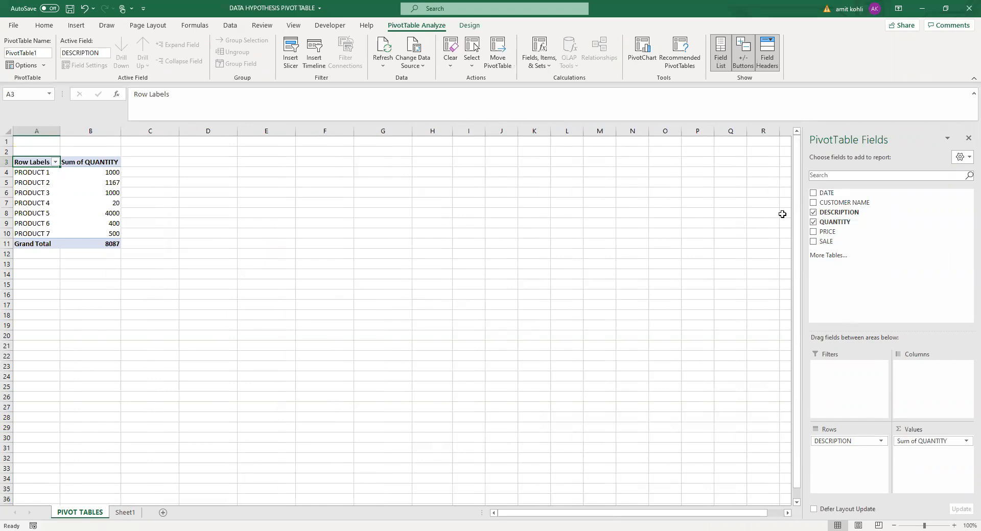
left_click(813, 212)
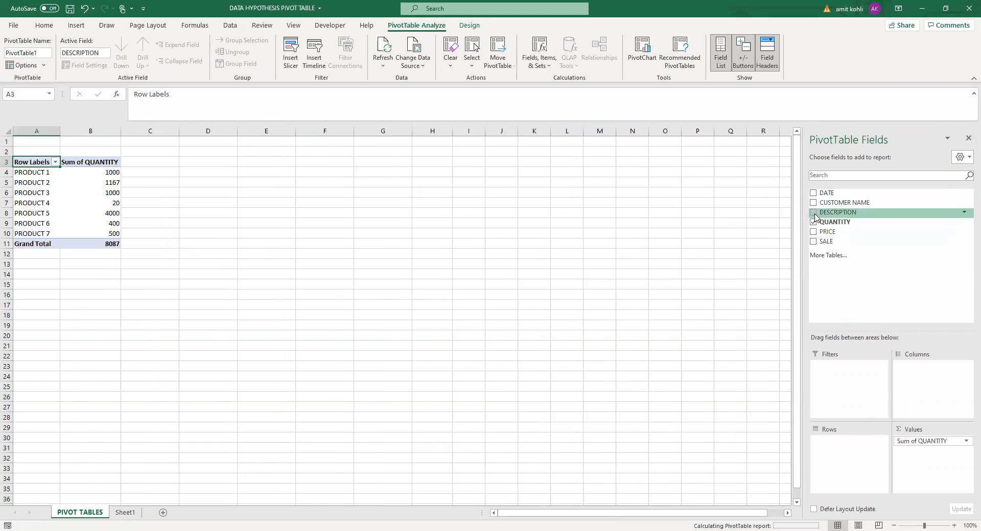
left_click(814, 204)
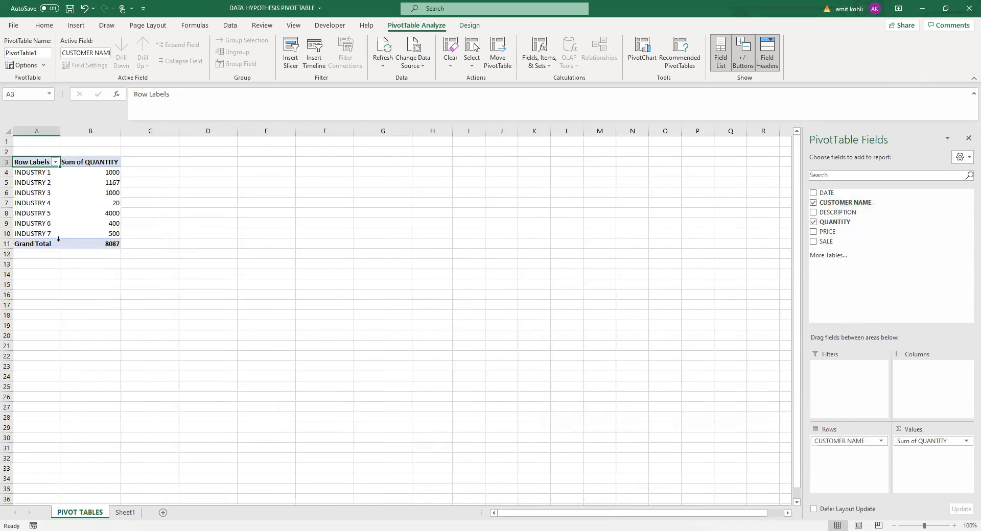
- Sort the QUANTITY sums in B4:B10 from largest to smallest and check the top-ranked customers
left_click(102, 173)
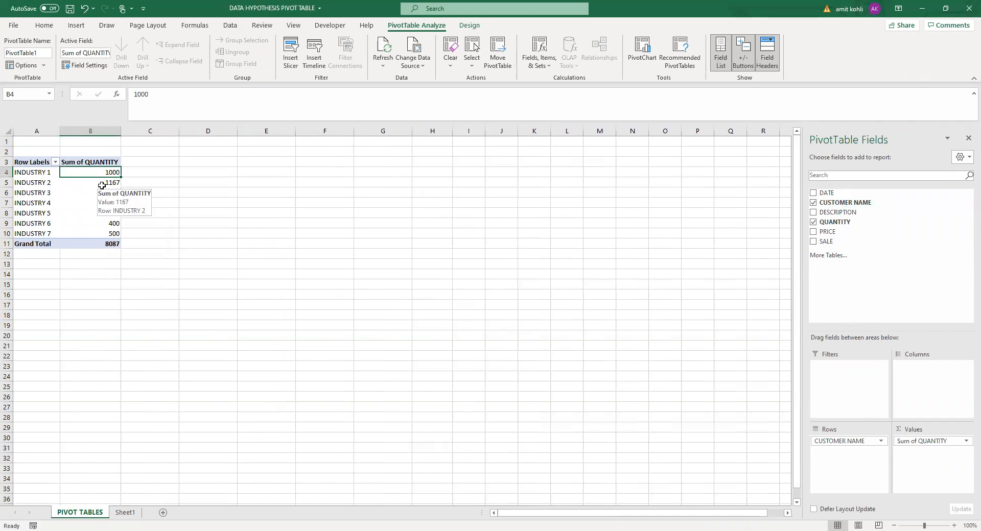
left_click(104, 184)
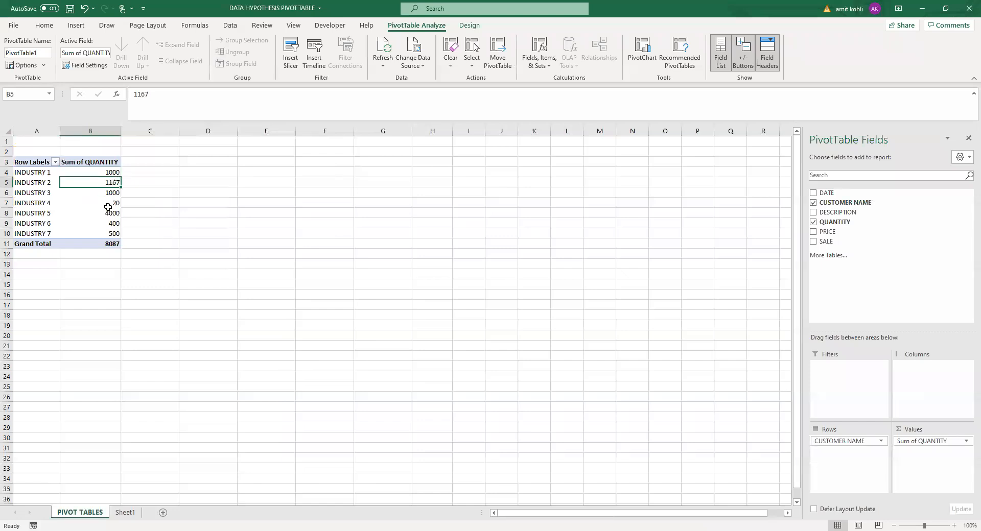
left_click(105, 173)
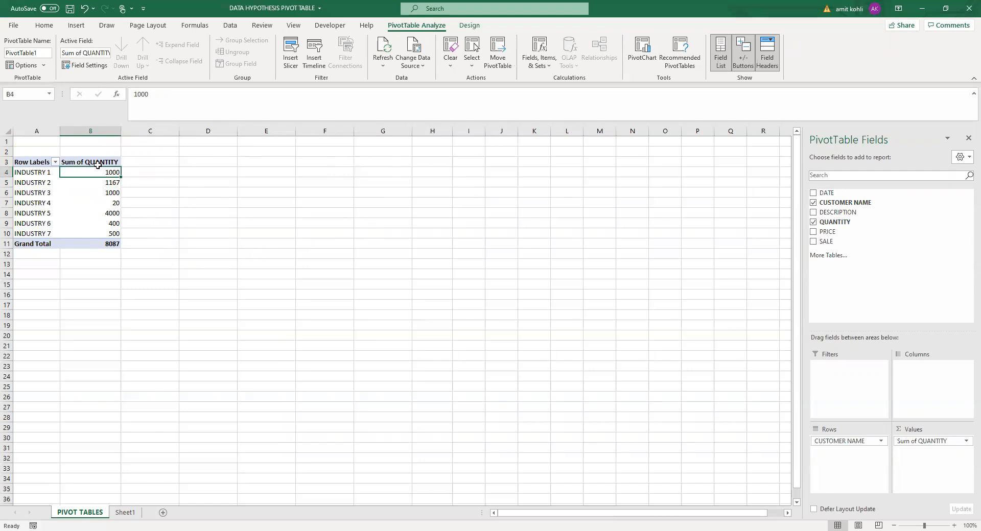
left_click_drag(101, 171, 103, 233)
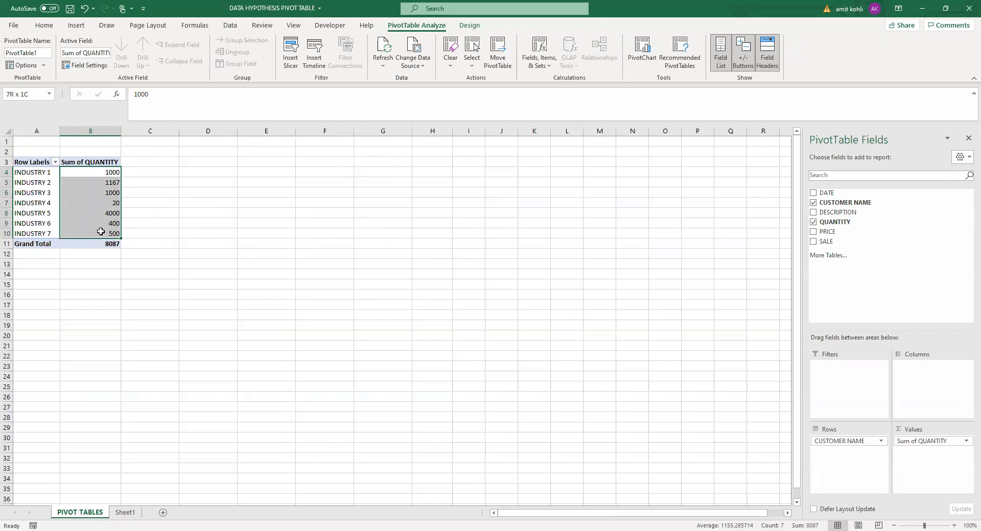
left_click(46, 27)
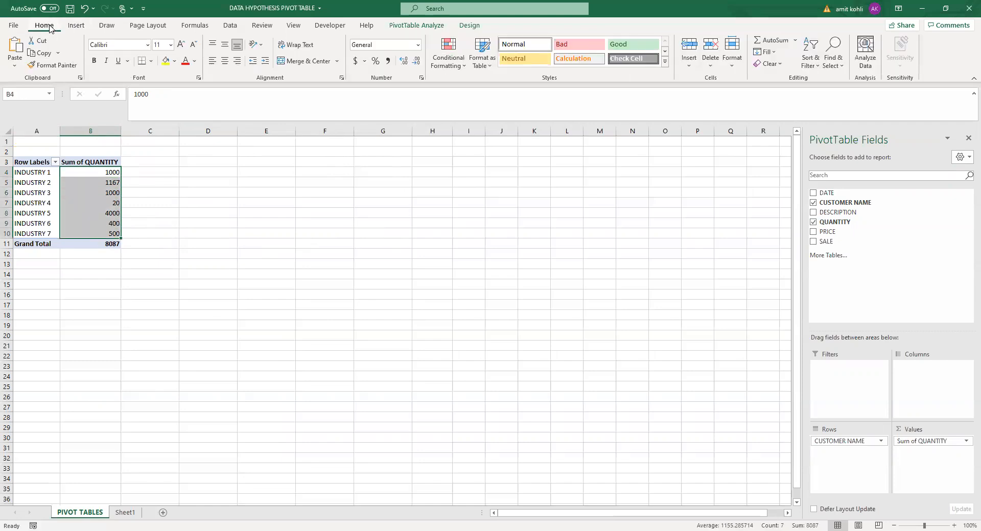
left_click(810, 64)
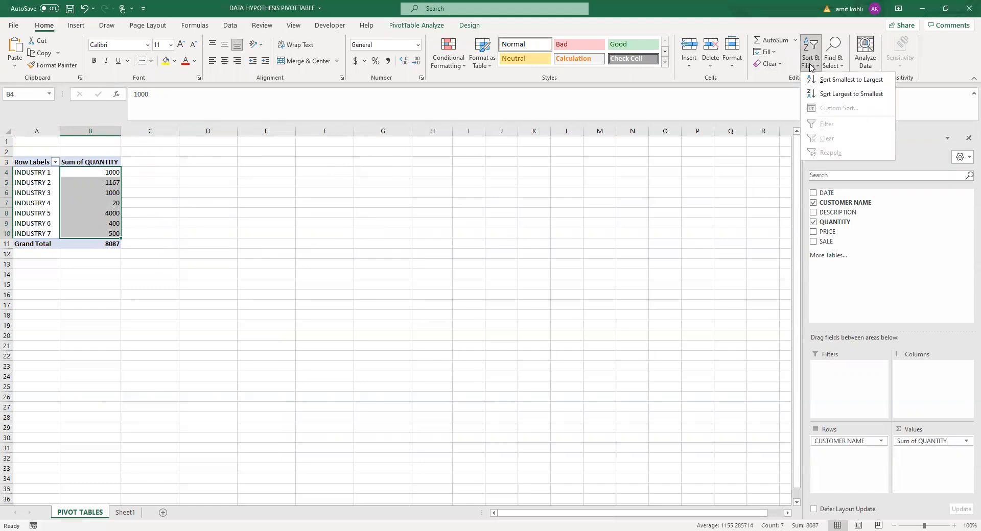
left_click(829, 95)
left_click(113, 173)
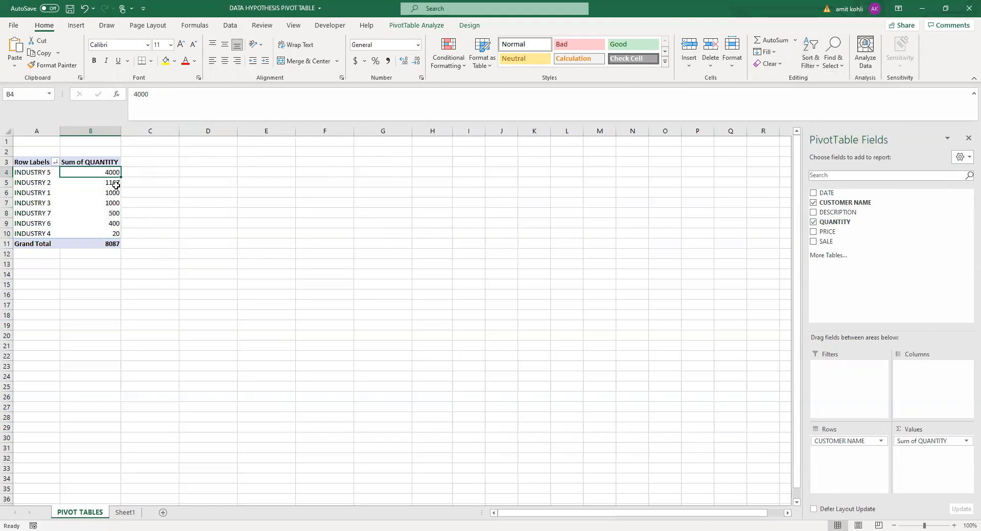
mouse_move(116, 185)
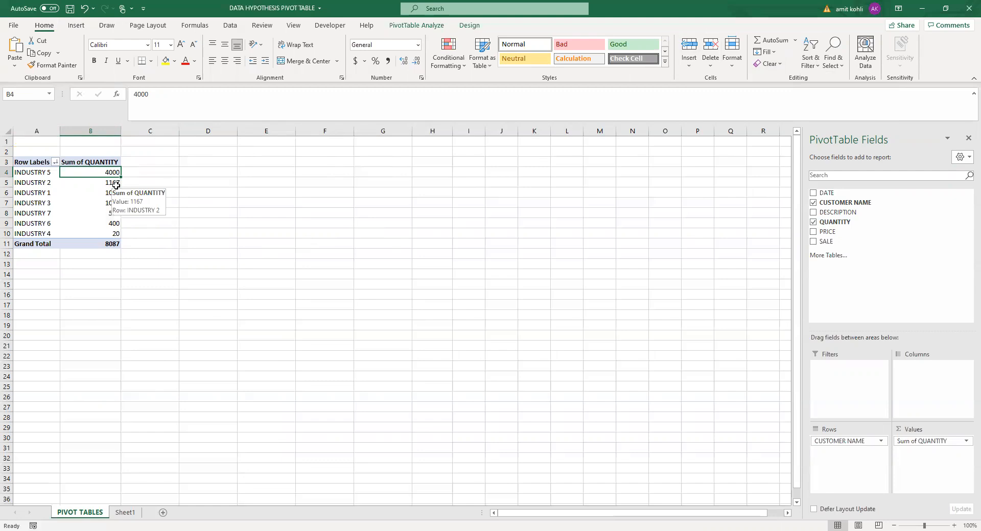
left_click(43, 174)
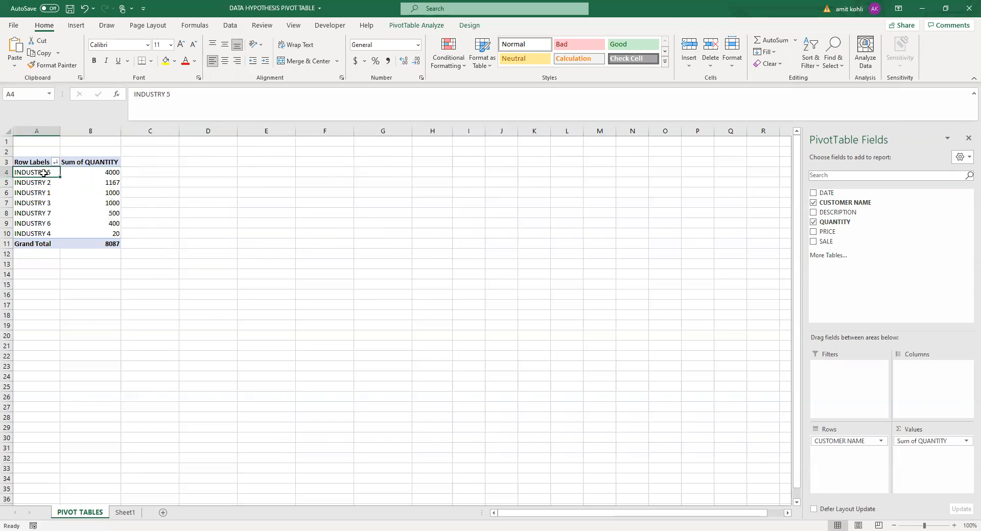
left_click(97, 174)
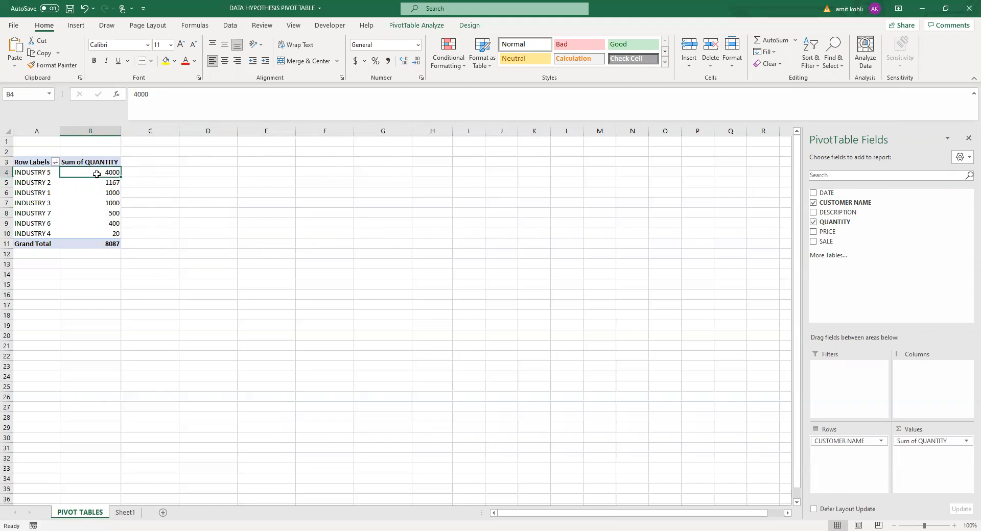
left_click(47, 182)
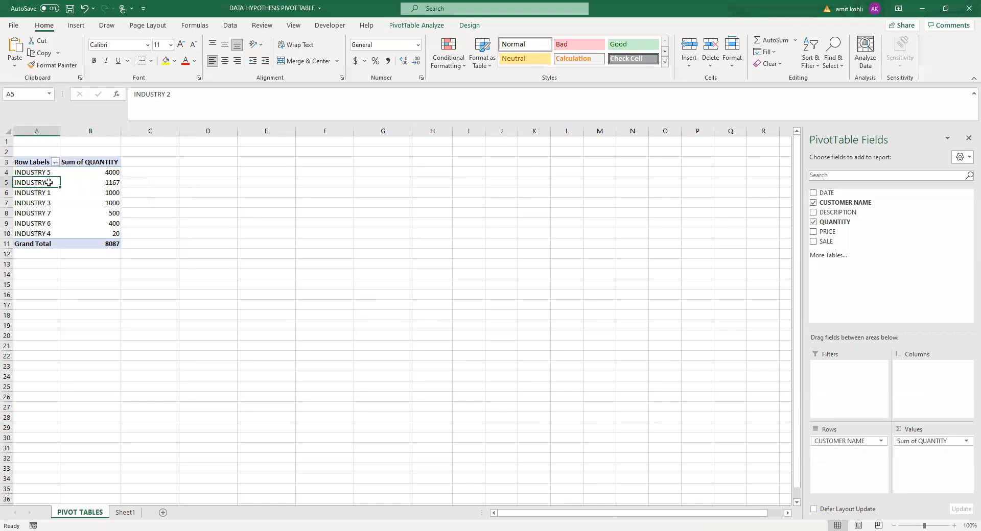
- Replace QUANTITY with the sum of SALE as the pivot table's only value field, keeping CUSTOMER NAME as rows
left_click(114, 184)
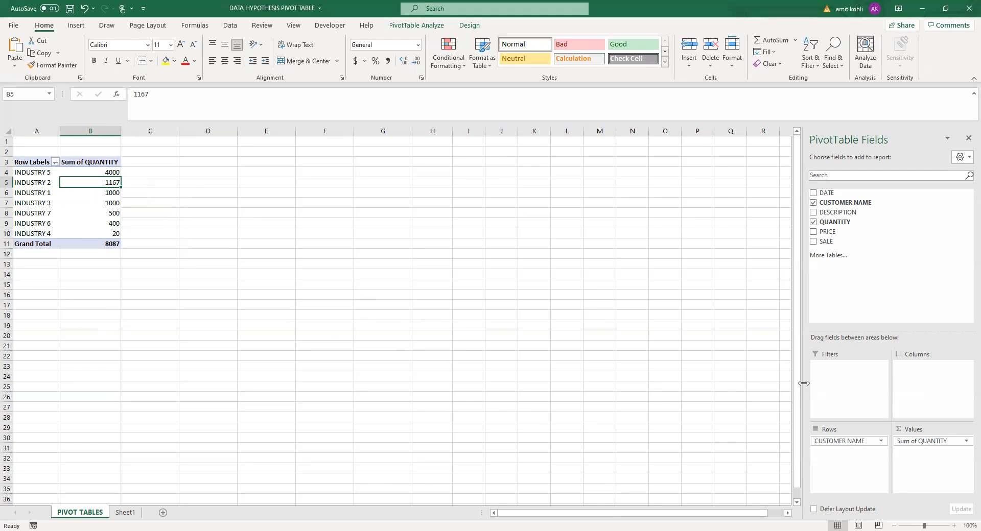
left_click(815, 223)
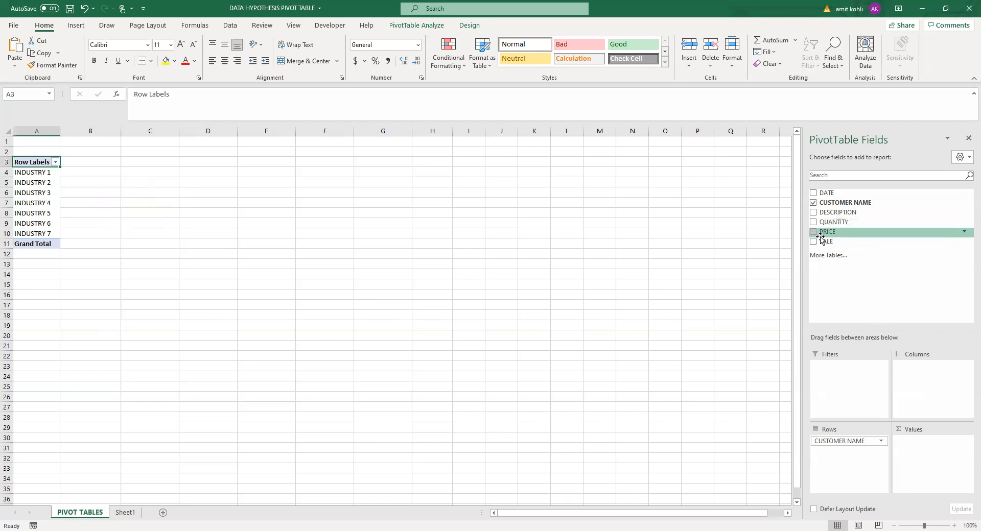
left_click(820, 241)
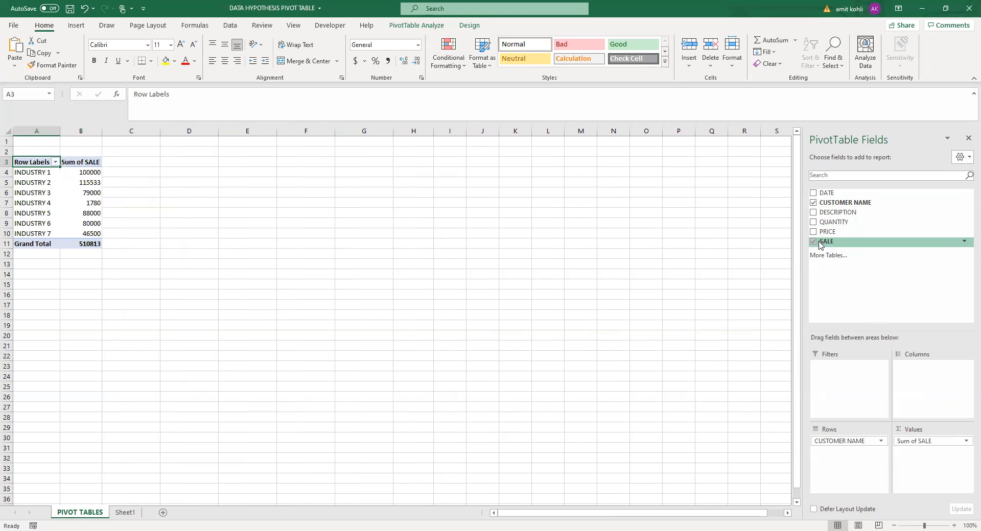
left_click(813, 222)
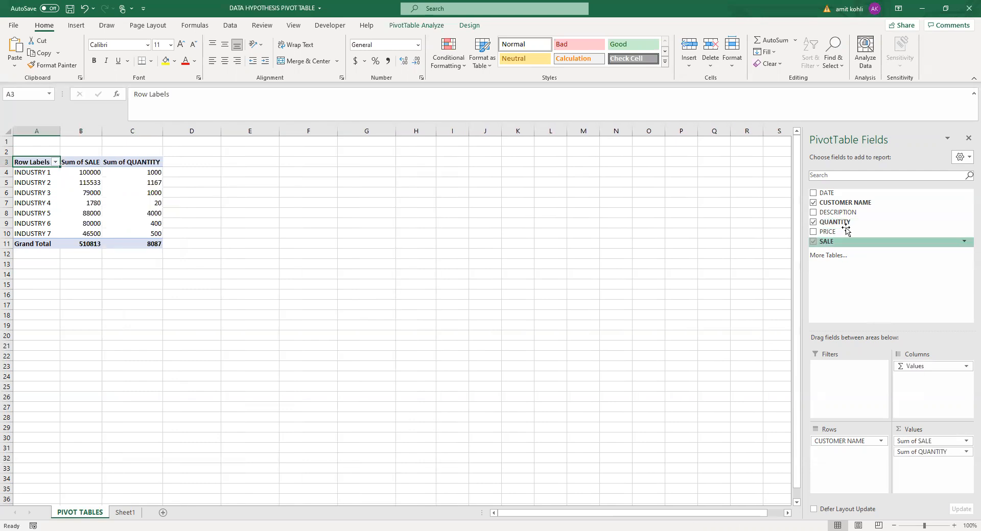
left_click(814, 222)
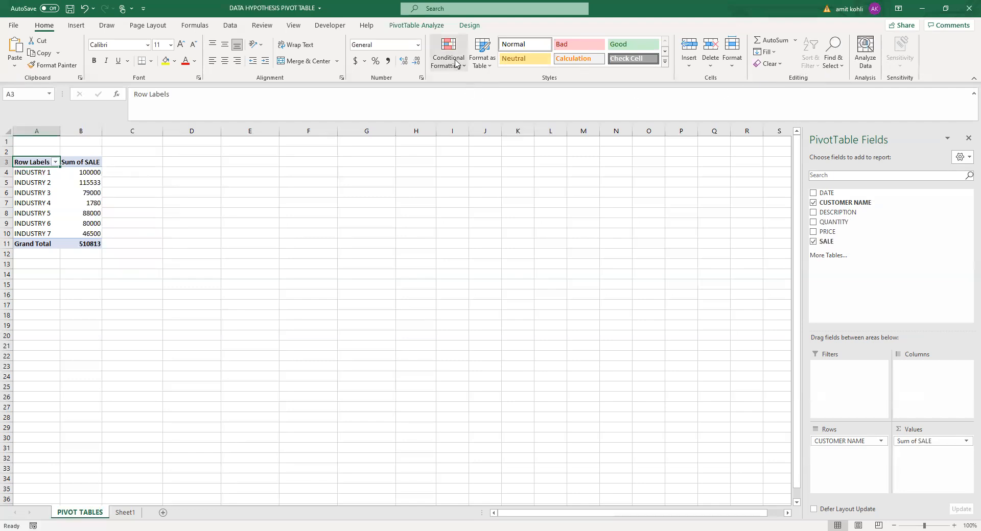
- Start a Top 10 Items conditional formatting rule on the SALE sums in B4:B10 and set it to the top 3
left_click_drag(88, 174, 89, 233)
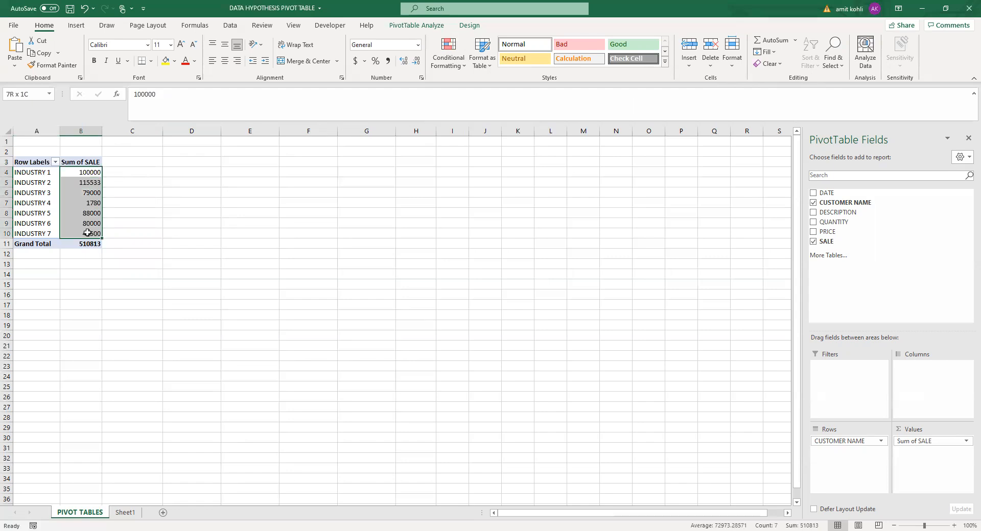
left_click(454, 67)
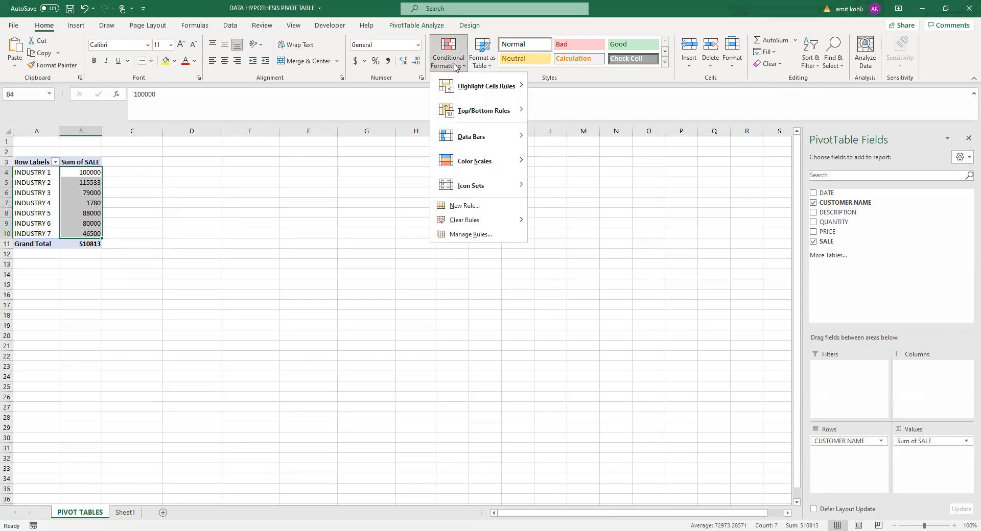
mouse_move(462, 106)
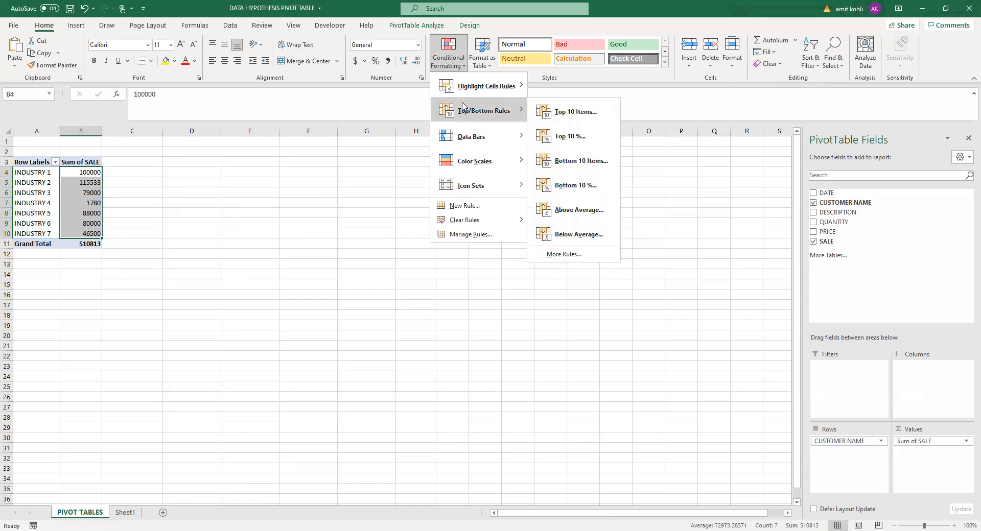
left_click(574, 113)
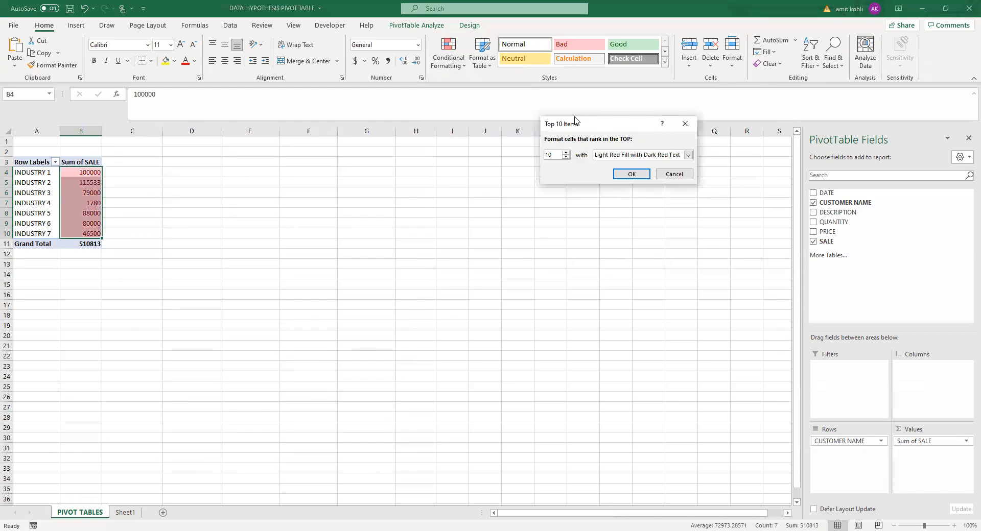
left_click(566, 152)
left_click(566, 157)
left_click(566, 157)
left_click(566, 157)
left_click(566, 157)
left_click(567, 158)
left_click(566, 158)
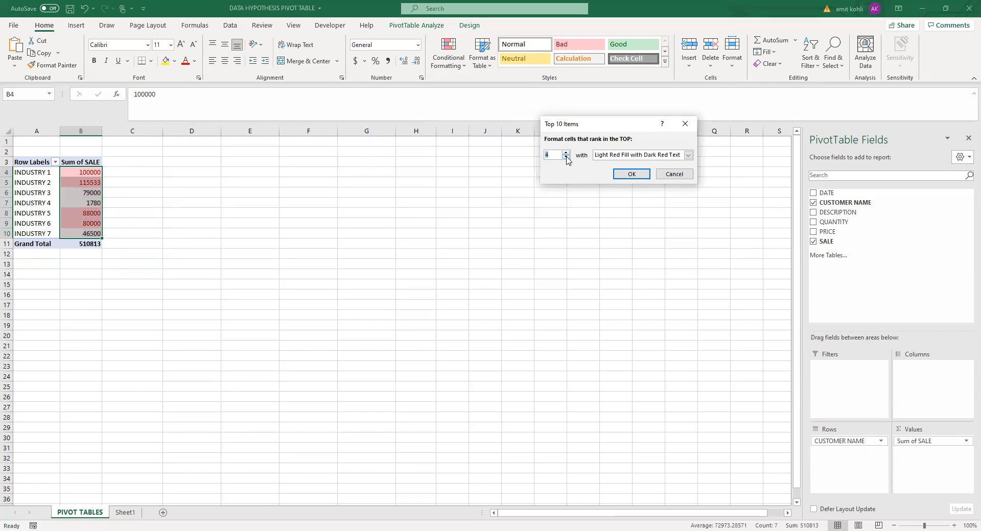
left_click(566, 157)
- Give the top 3 rule Green Fill with Dark Green Text, apply it and review the highlighted customers
left_click(687, 155)
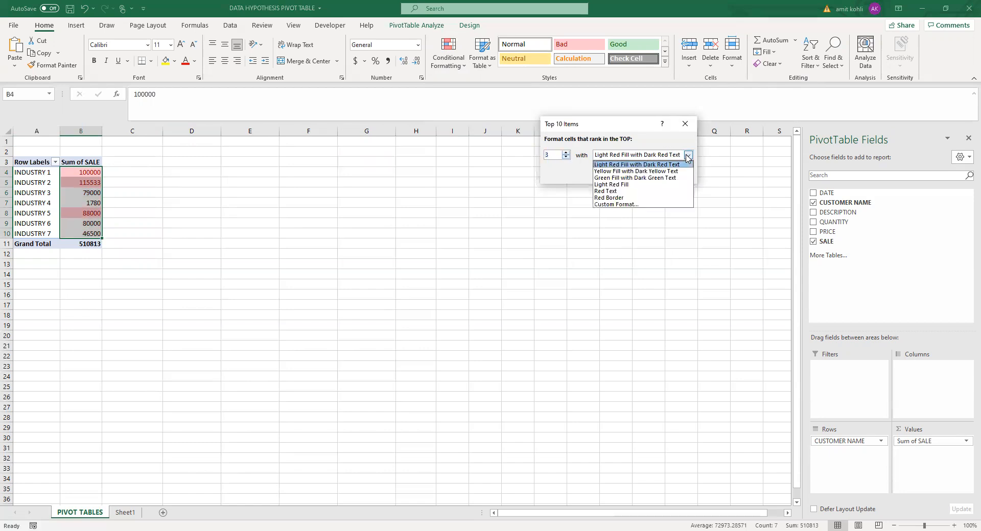
left_click(658, 178)
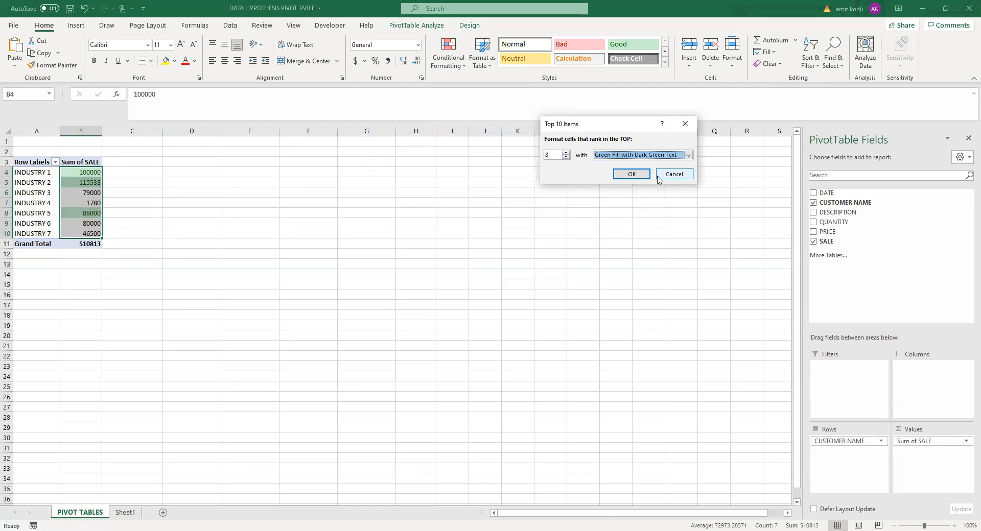
left_click(632, 174)
left_click(364, 262)
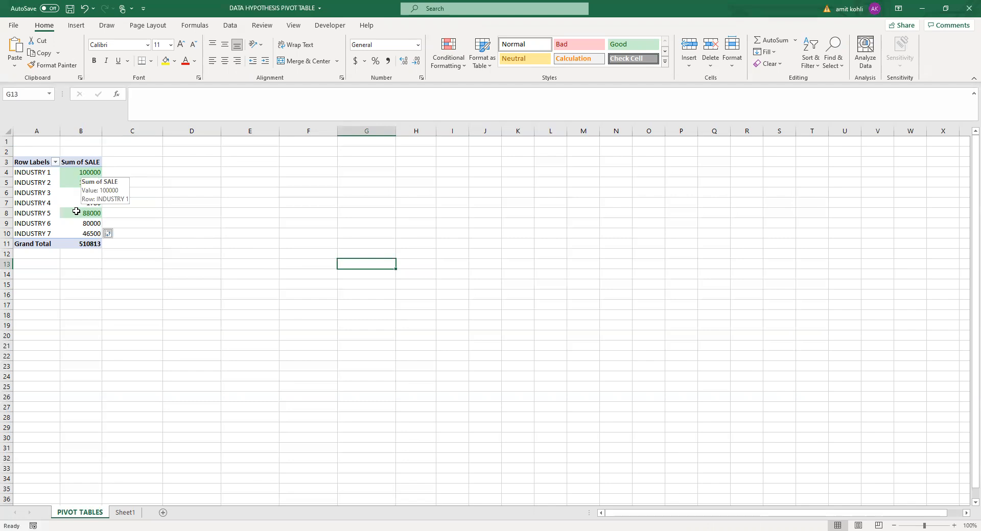
mouse_move(77, 211)
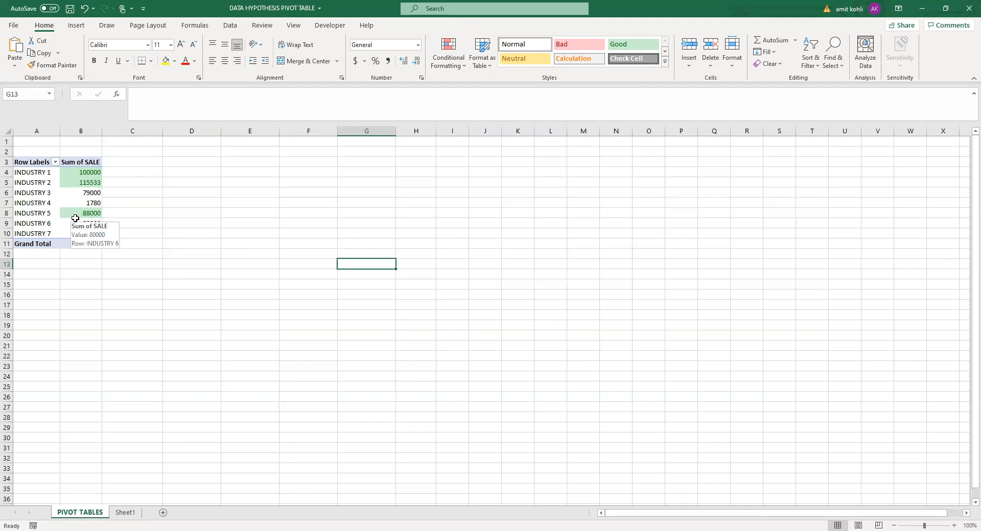
mouse_move(79, 244)
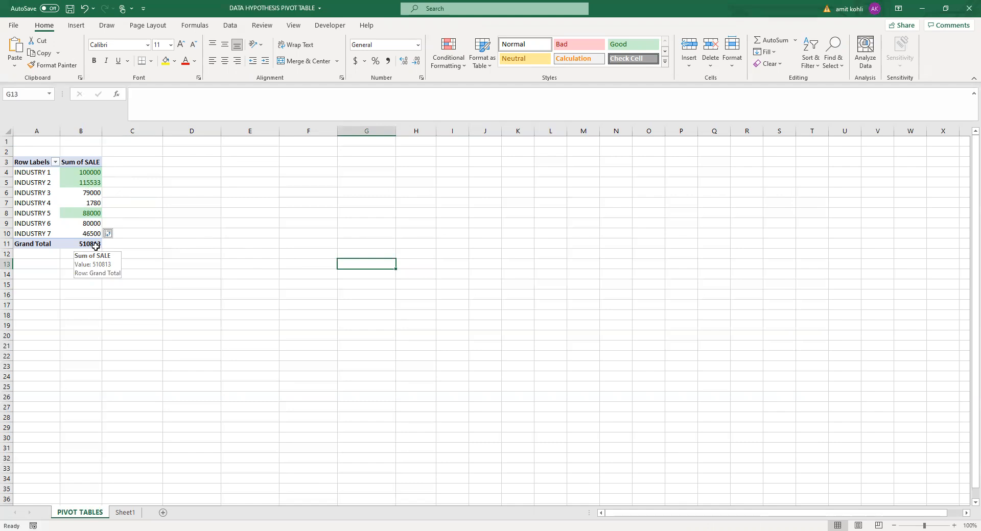
- Insert a 3-D Clustered Column pivot chart of the SALE sums by customer
left_click(77, 26)
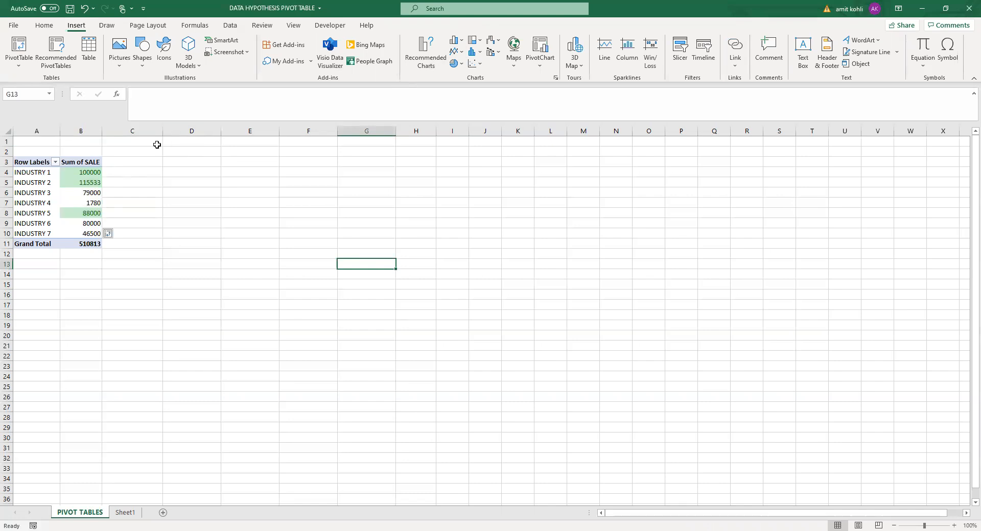
left_click_drag(95, 172, 95, 233)
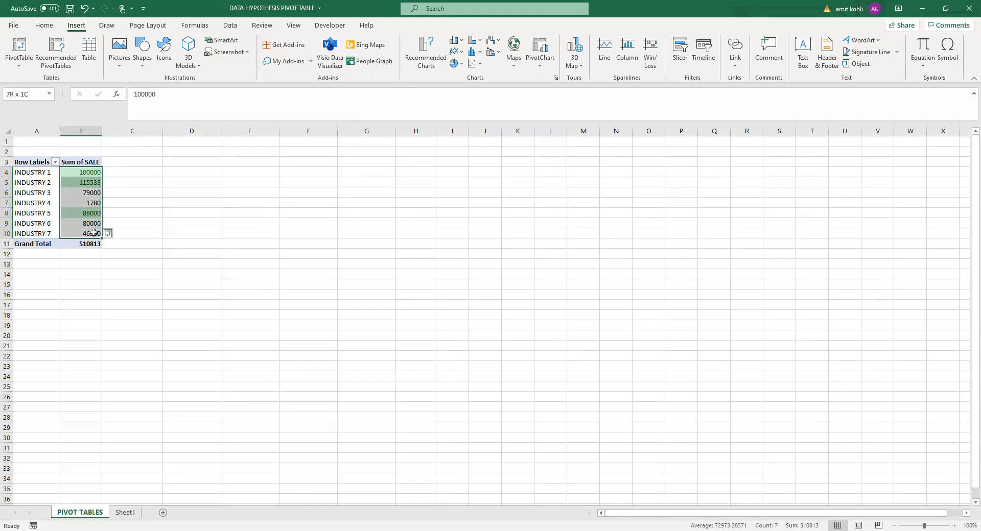
left_click(463, 49)
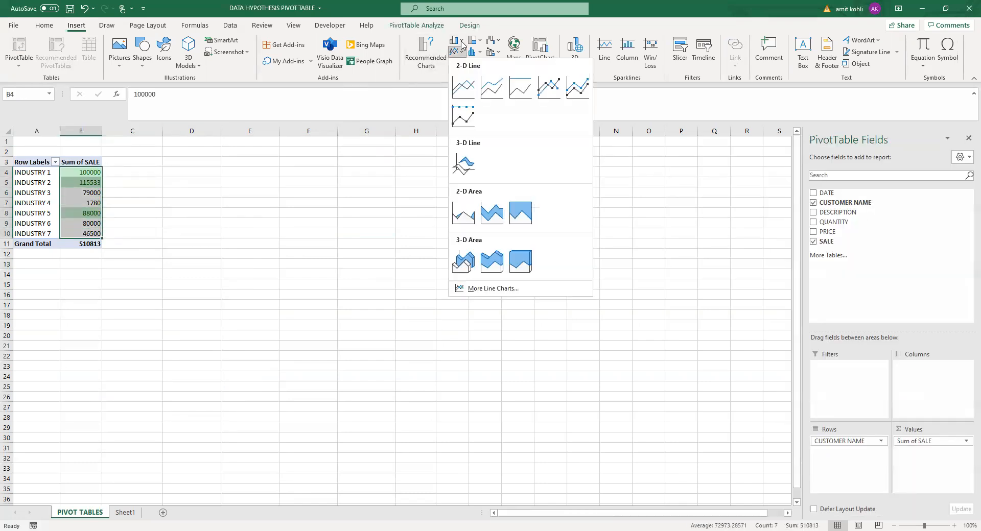
left_click(459, 41)
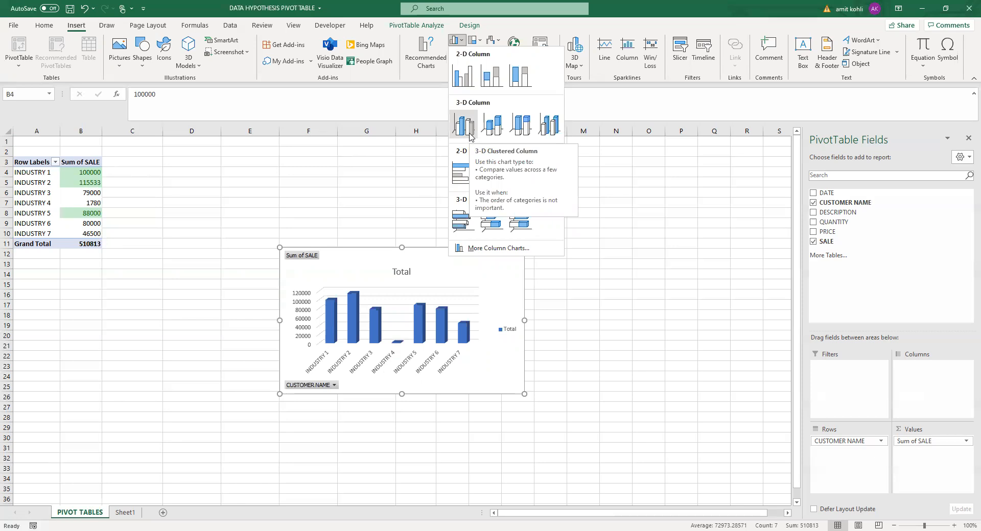
left_click(600, 360)
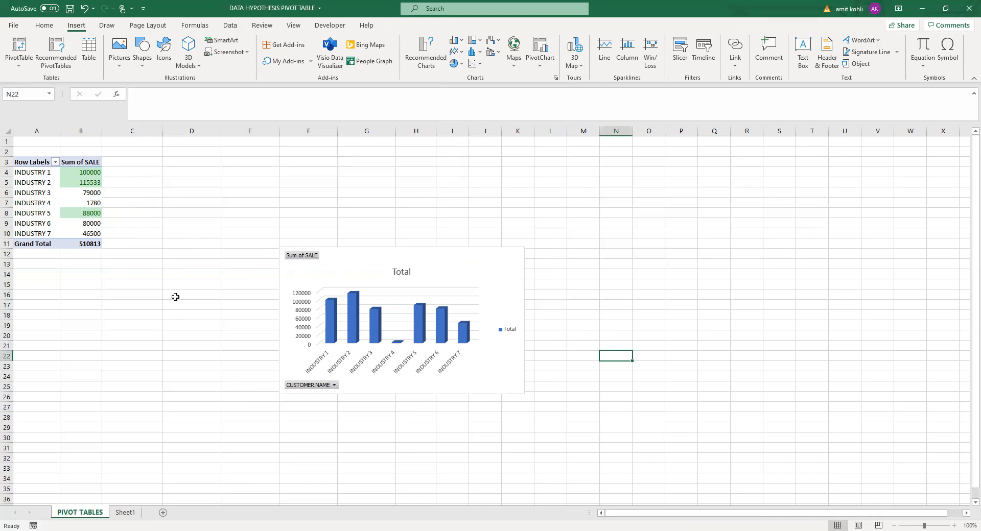
- Sort the SALE sums in B4:B10 from largest to smallest and check the top-ranked customers
left_click(83, 174)
left_click_drag(83, 173, 84, 233)
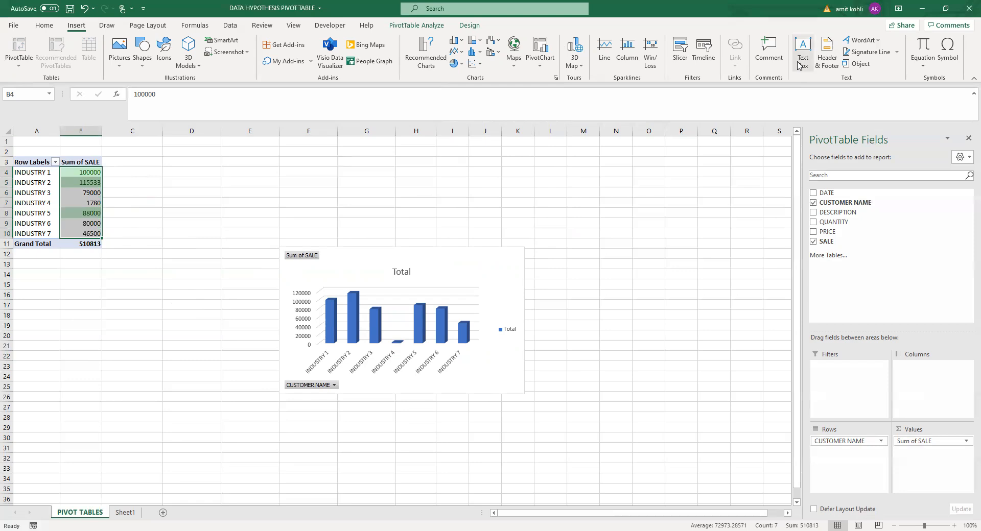
left_click(50, 27)
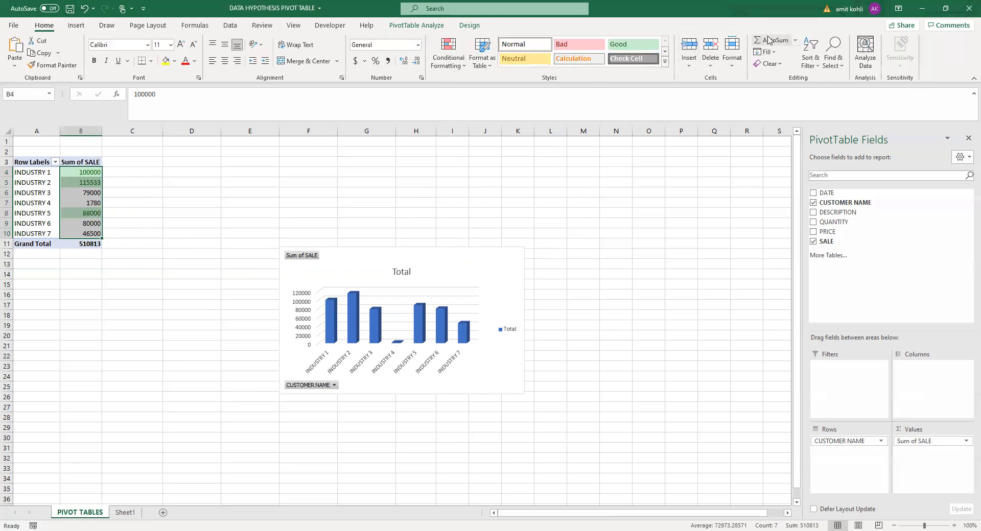
left_click(816, 71)
left_click(848, 94)
left_click(647, 244)
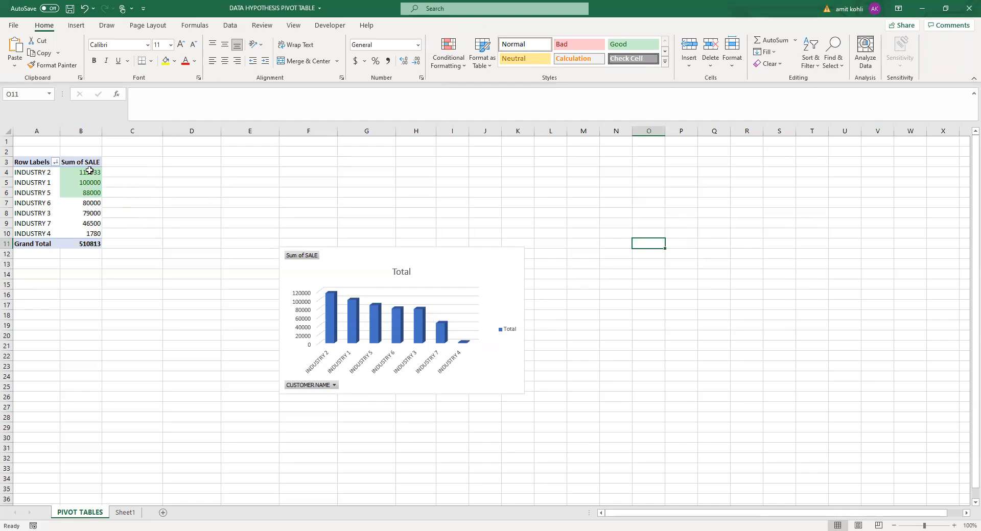
mouse_move(89, 171)
mouse_move(93, 199)
left_click(361, 519)
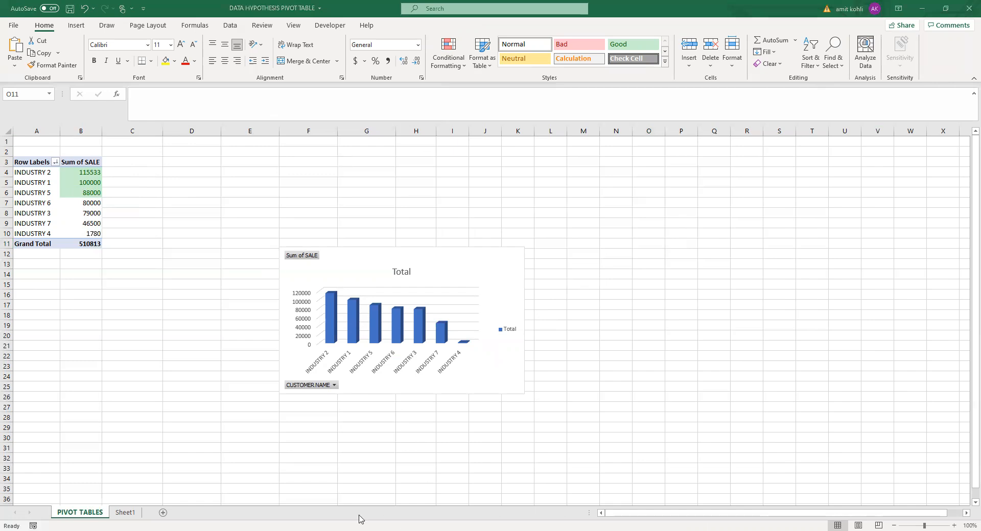
left_click(361, 530)
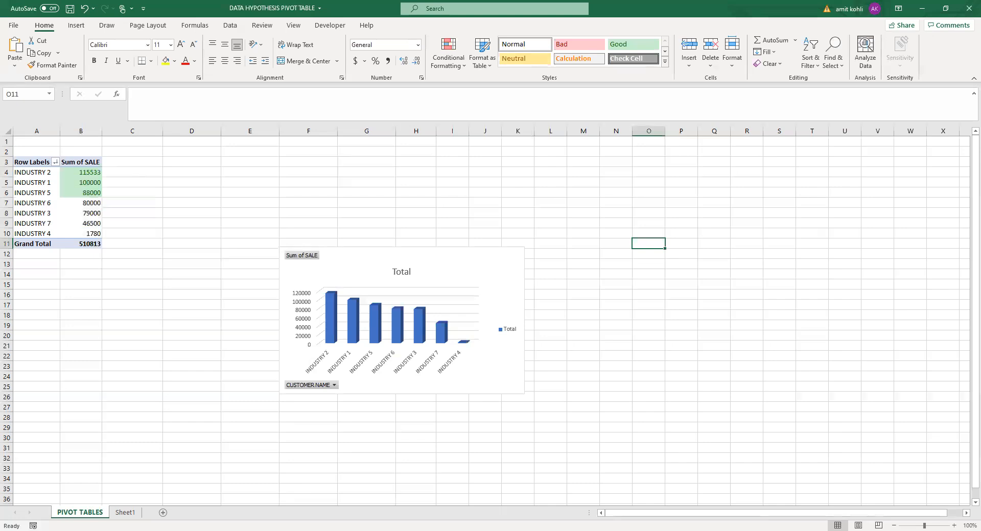
left_click(361, 530)
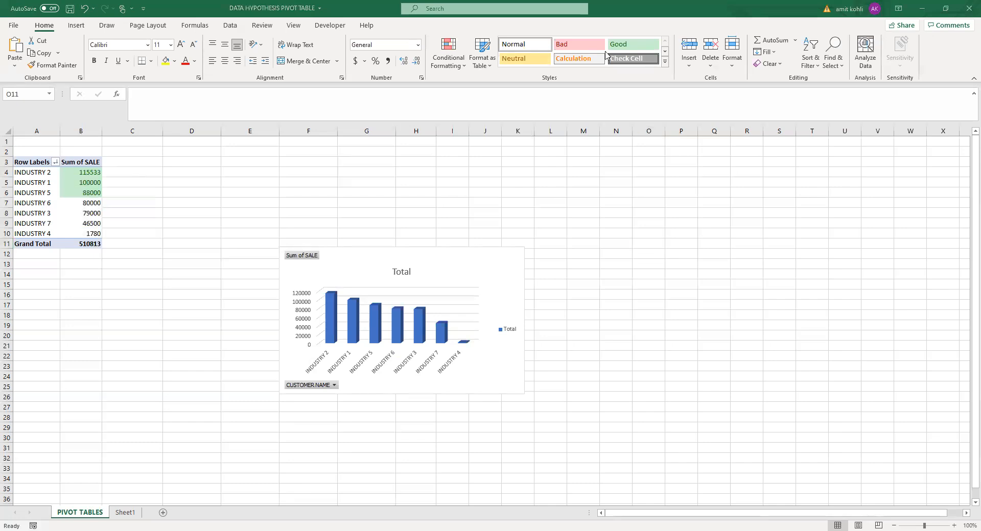